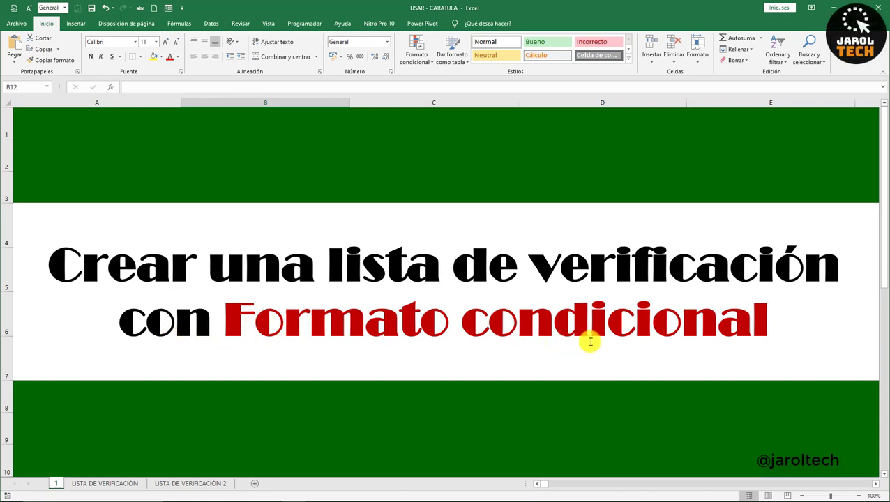
Open the LISTA DE VERIFICACIÓN sheet and examine the finished checklist's headers and task rows
{"action": "left_click", "coordinate": [94, 482]}
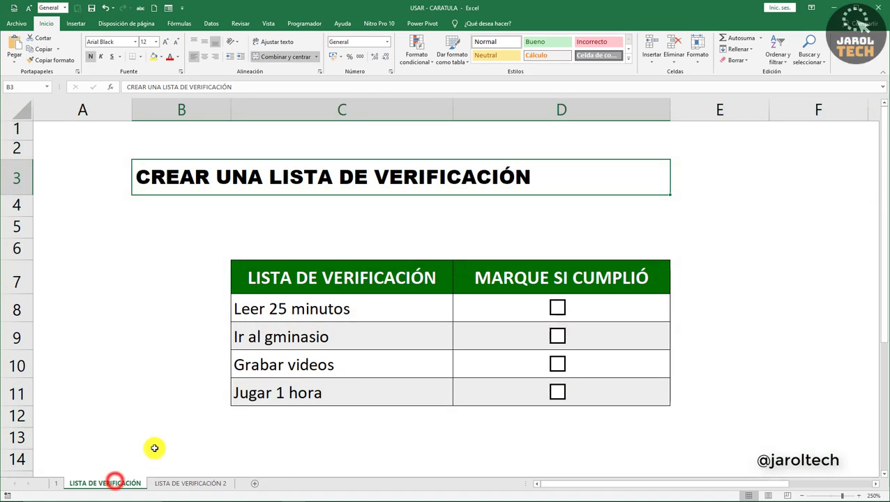
{"action": "left_click_drag", "start_coordinate": [342, 280], "coordinate": [506, 381]}
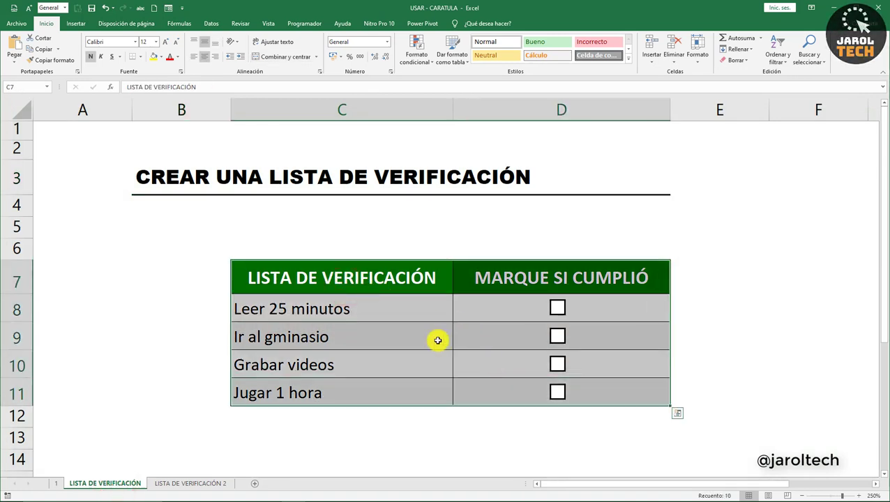
{"action": "left_click", "coordinate": [427, 281]}
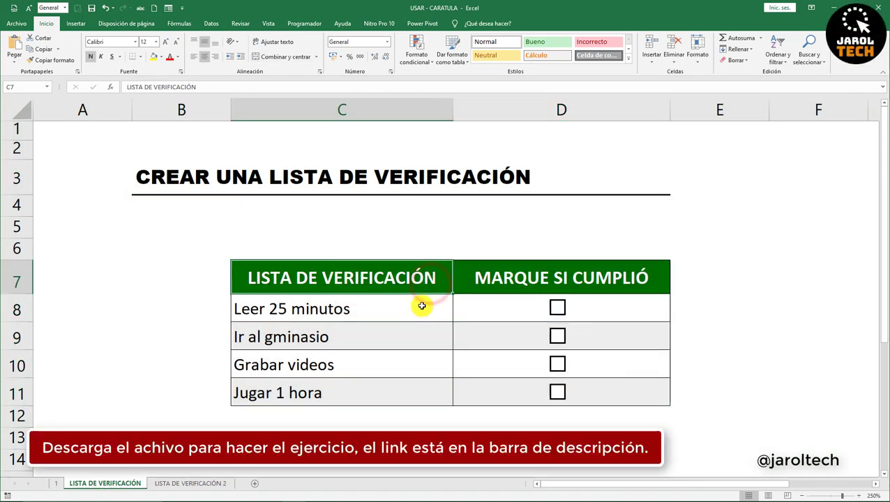
{"action": "left_click", "coordinate": [421, 308]}
{"action": "left_click", "coordinate": [417, 337]}
{"action": "left_click", "coordinate": [408, 363]}
{"action": "left_click", "coordinate": [404, 392]}
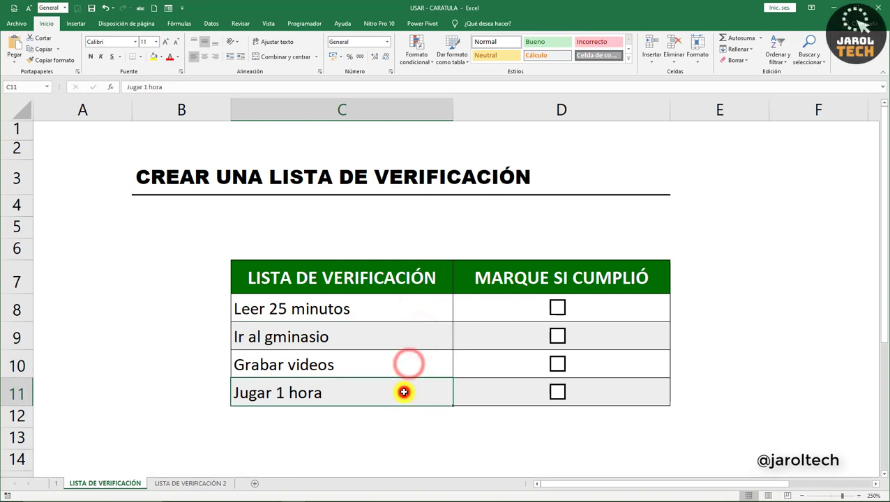
{"action": "left_click", "coordinate": [512, 282]}
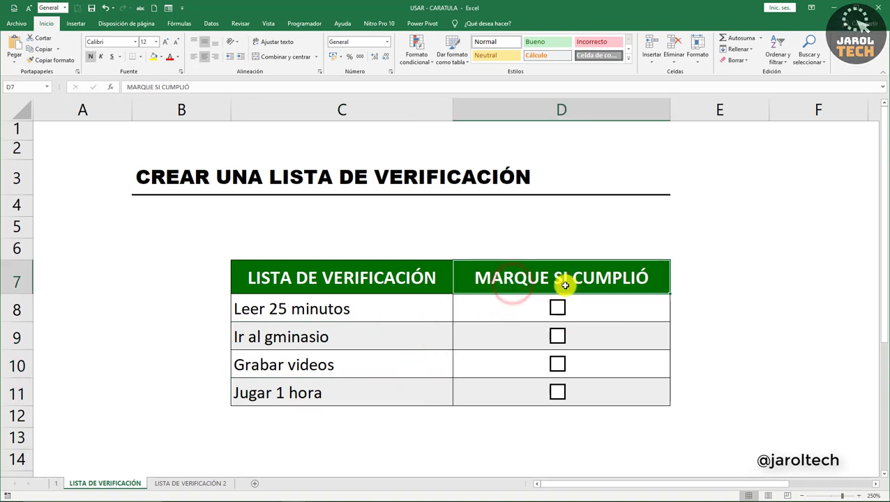
Tick the check boxes of all four tasks in the example checklist to try out its completion formatting
{"action": "left_click", "coordinate": [558, 310]}
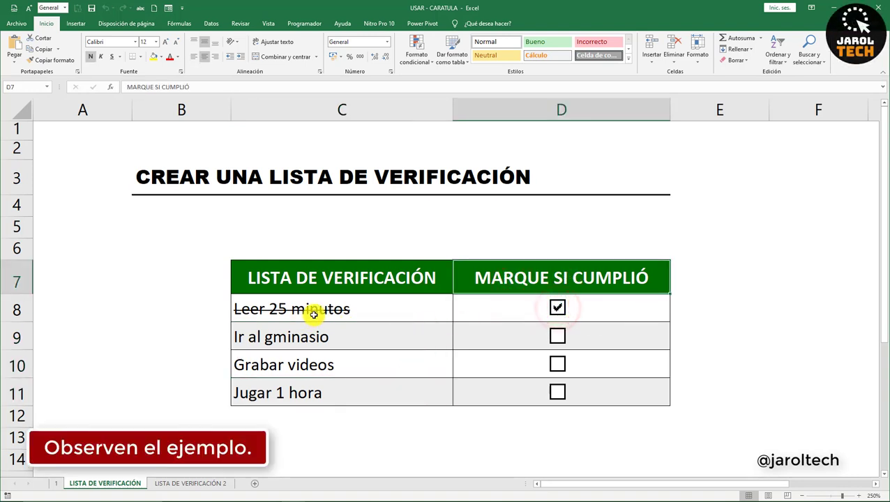
{"action": "left_click", "coordinate": [558, 338]}
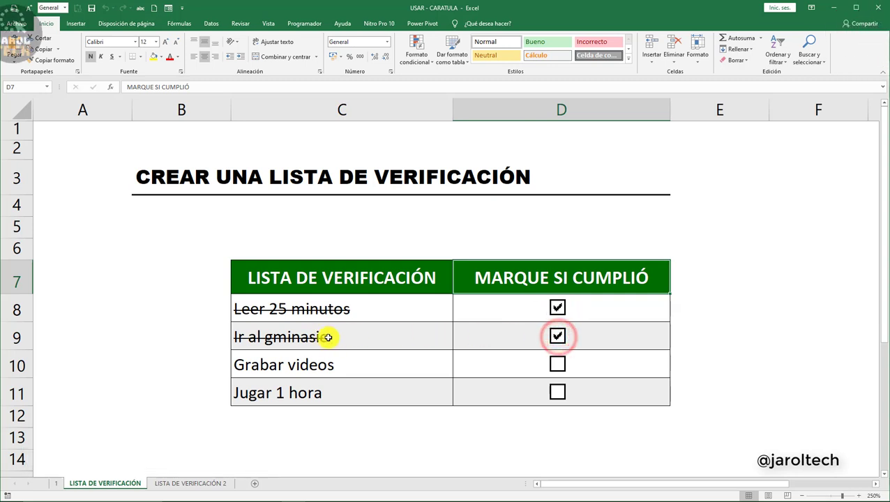
{"action": "left_click", "coordinate": [557, 365]}
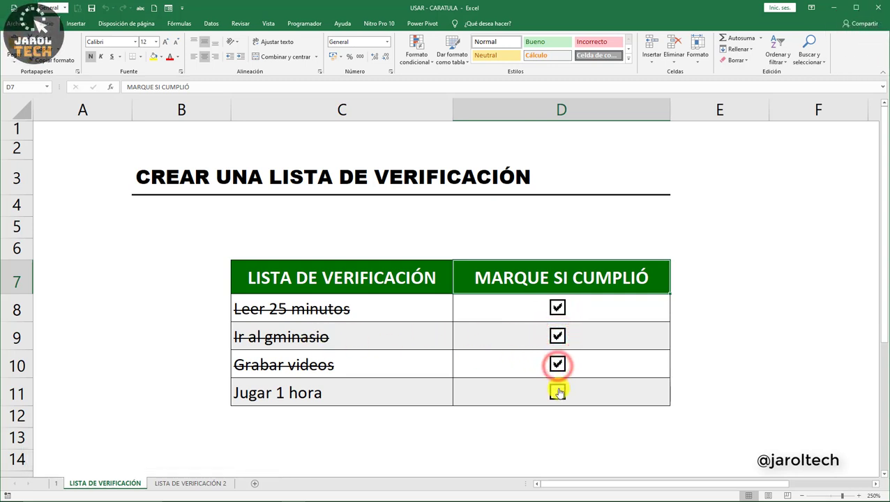
{"action": "left_click", "coordinate": [557, 392]}
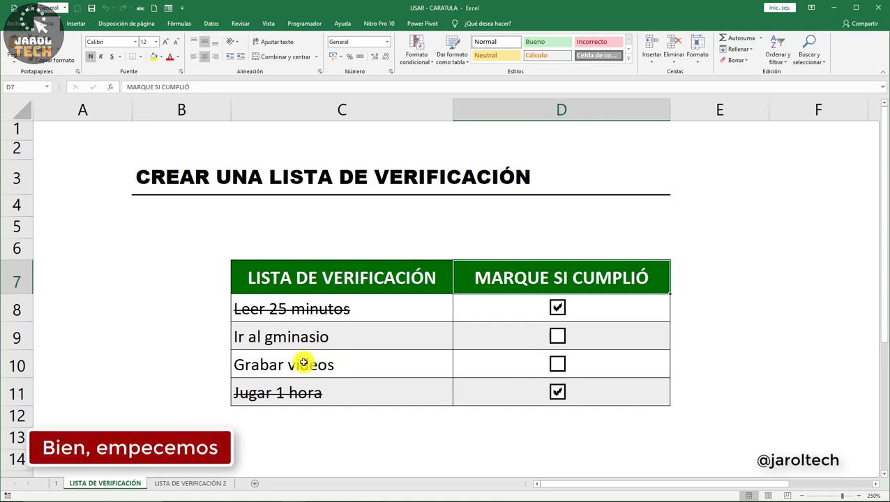
On the LISTA DE VERIFICACIÓN 2 sheet, insert a form-control check box in the MARQUE SI CUMPLIÓ column beside Leer 25 minutos
{"action": "left_click", "coordinate": [192, 482]}
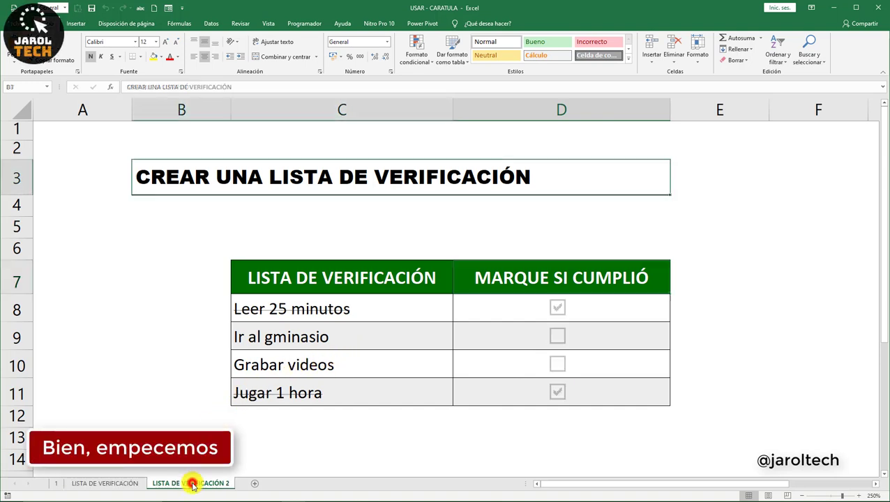
{"action": "left_click", "coordinate": [341, 282]}
{"action": "left_click", "coordinate": [498, 281]}
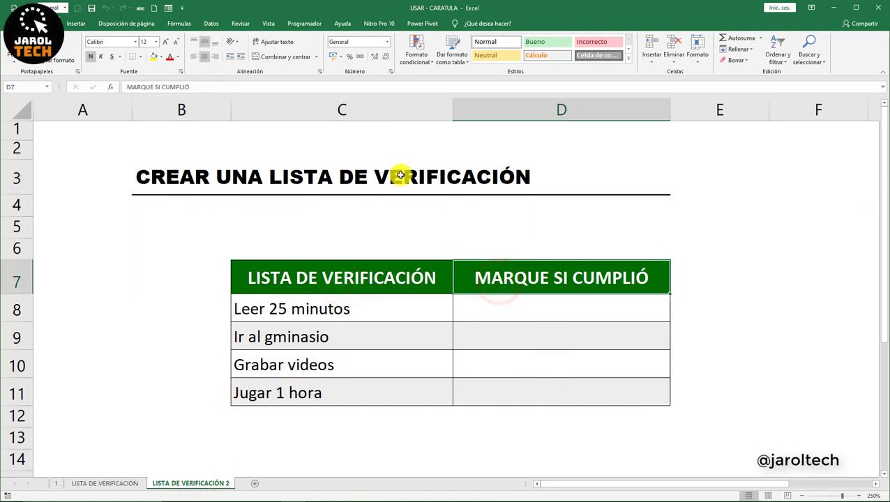
{"action": "left_click", "coordinate": [302, 26]}
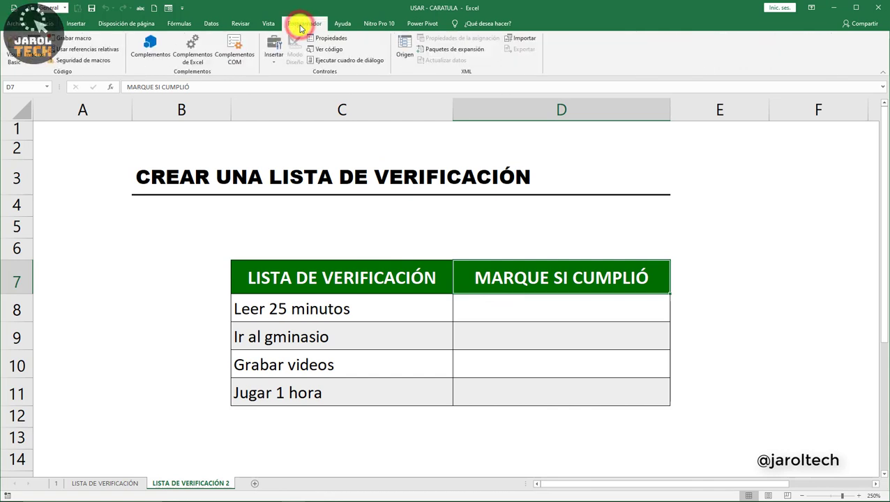
{"action": "left_click", "coordinate": [272, 56]}
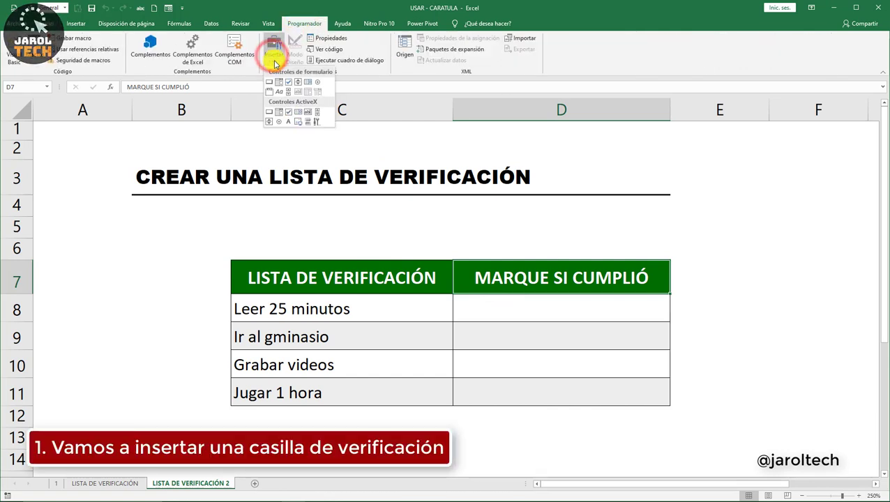
{"action": "left_click", "coordinate": [288, 82]}
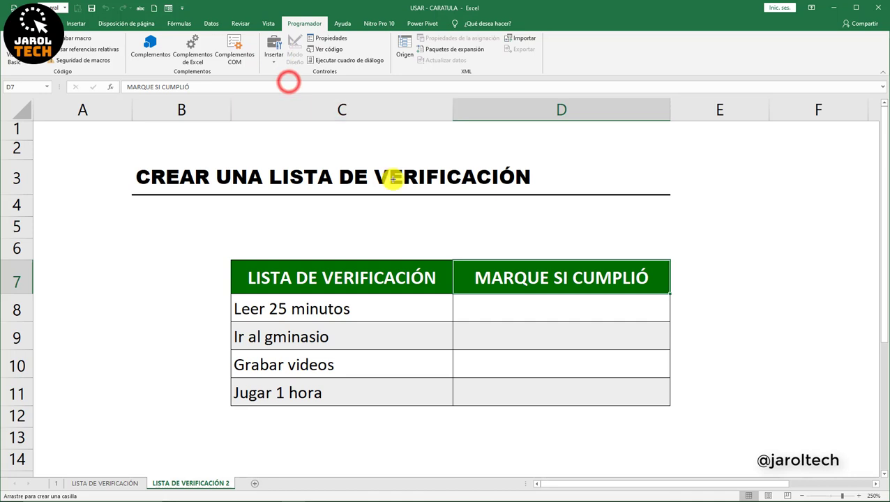
{"action": "left_click_drag", "start_coordinate": [483, 303], "coordinate": [604, 332]}
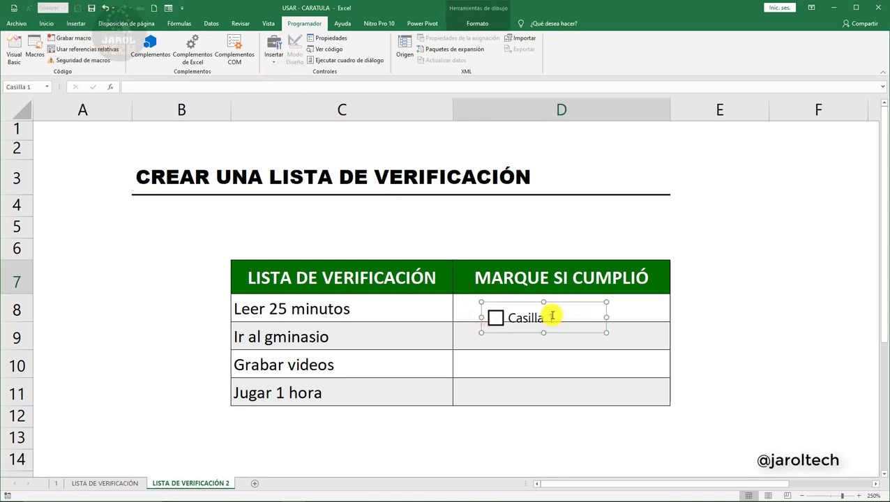
Delete the label text of the new check box so only its square remains
{"action": "left_click", "coordinate": [528, 315]}
{"action": "left_click_drag", "start_coordinate": [509, 318], "coordinate": [570, 323]}
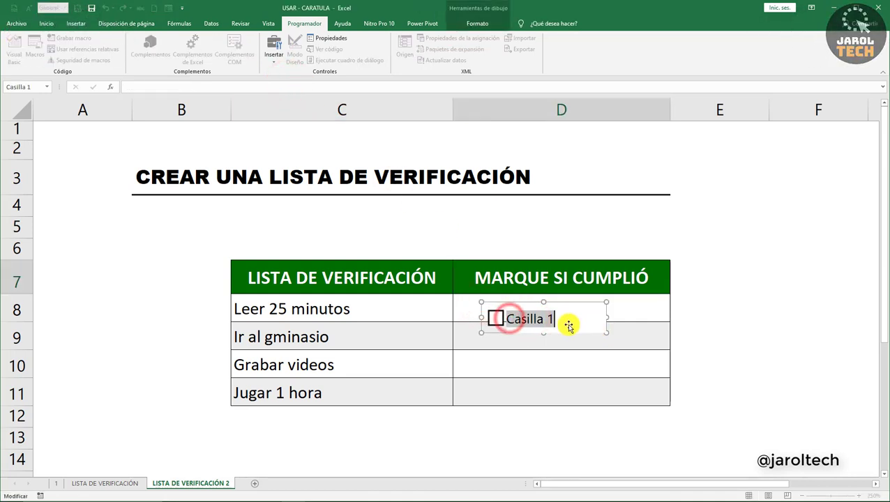
{"action": "key", "text": "BackSpace"}
{"action": "left_click", "coordinate": [550, 297]}
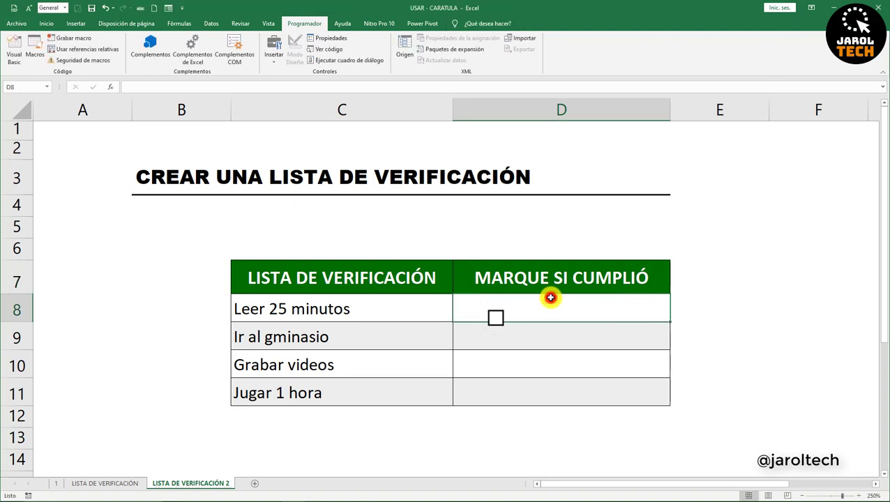
Shrink the check box frame to fit the square and center the check box in cell D8
{"action": "right_click", "coordinate": [513, 316]}
{"action": "left_click", "coordinate": [606, 317]}
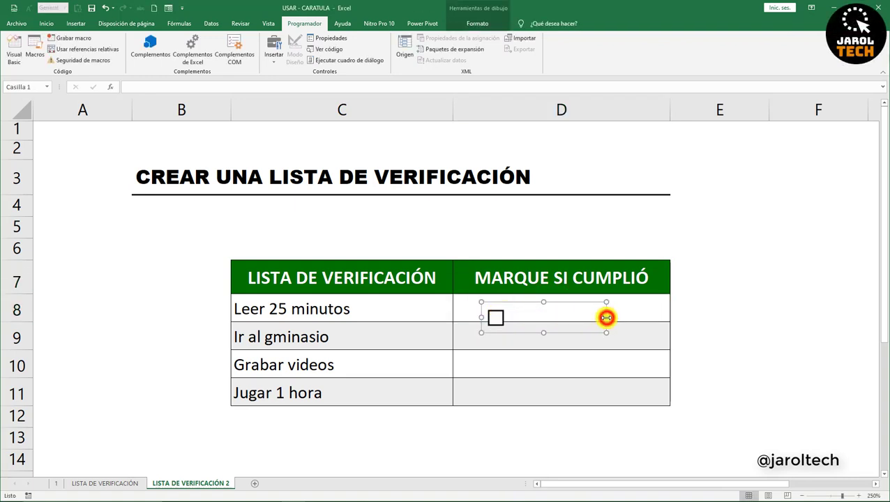
{"action": "left_click_drag", "start_coordinate": [606, 318], "coordinate": [557, 290]}
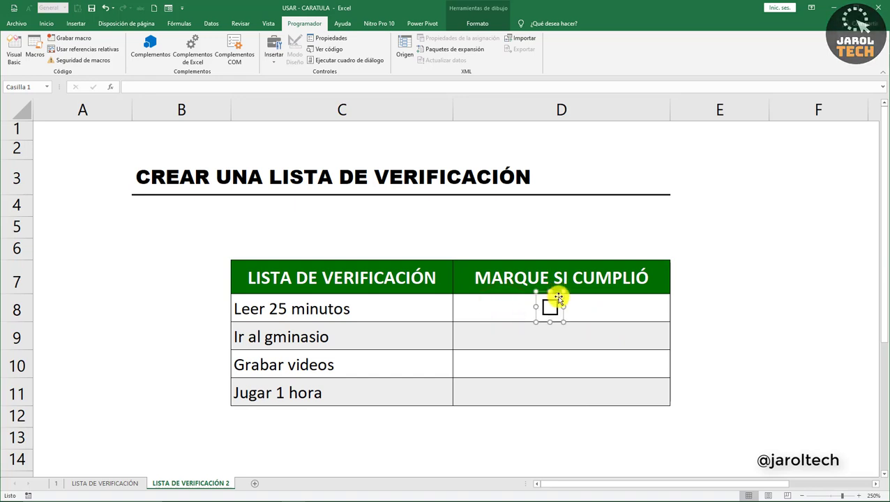
{"action": "left_click", "coordinate": [589, 307]}
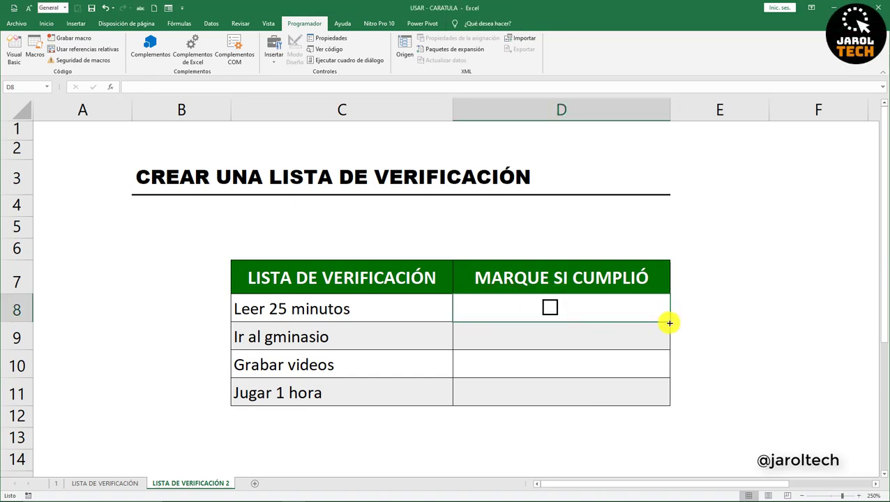
Fill the check box from D8 down to D11 without formatting and check each of the filled cells
{"action": "left_click_drag", "start_coordinate": [669, 322], "coordinate": [664, 398]}
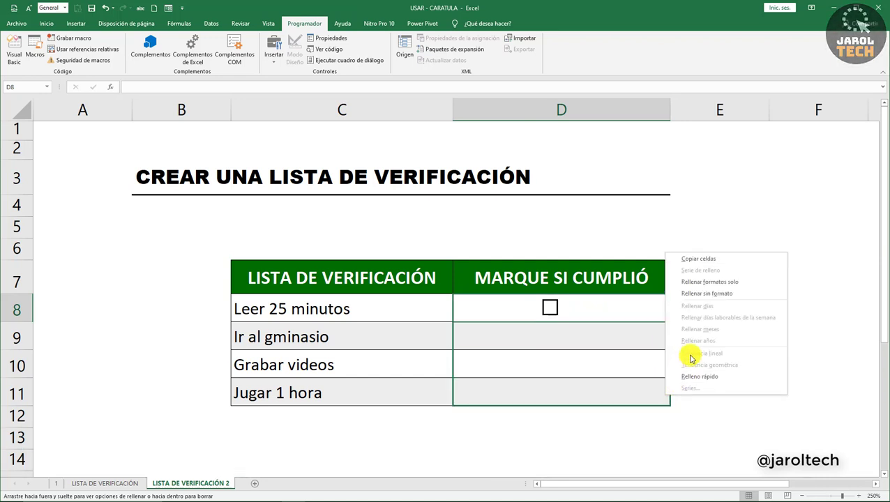
{"action": "left_click", "coordinate": [706, 293]}
{"action": "left_click", "coordinate": [591, 318]}
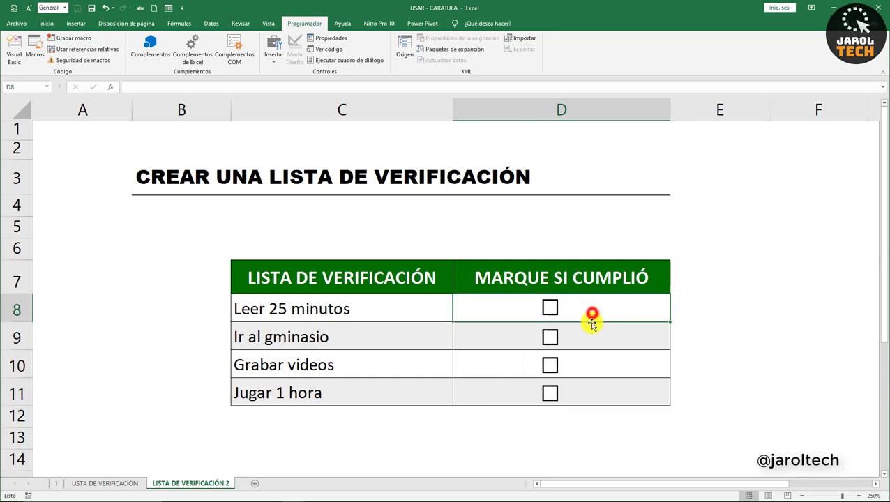
{"action": "left_click", "coordinate": [590, 342]}
{"action": "left_click", "coordinate": [587, 364]}
{"action": "left_click", "coordinate": [589, 391]}
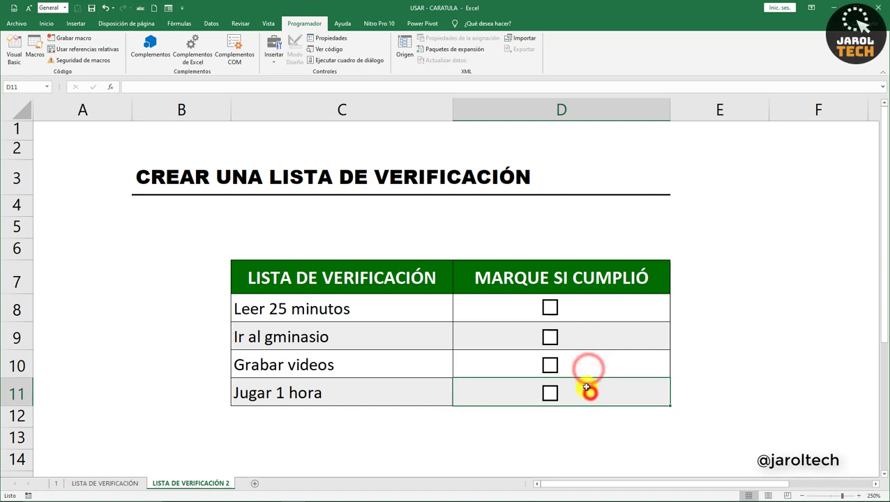
Link the Leer 25 minutos check box to cell $D$8 in its control format
{"action": "right_click", "coordinate": [550, 307]}
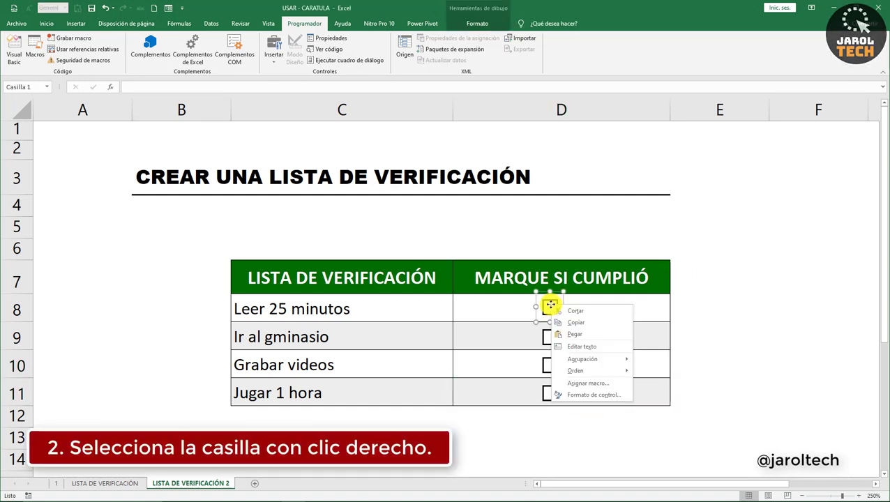
{"action": "left_click", "coordinate": [567, 395]}
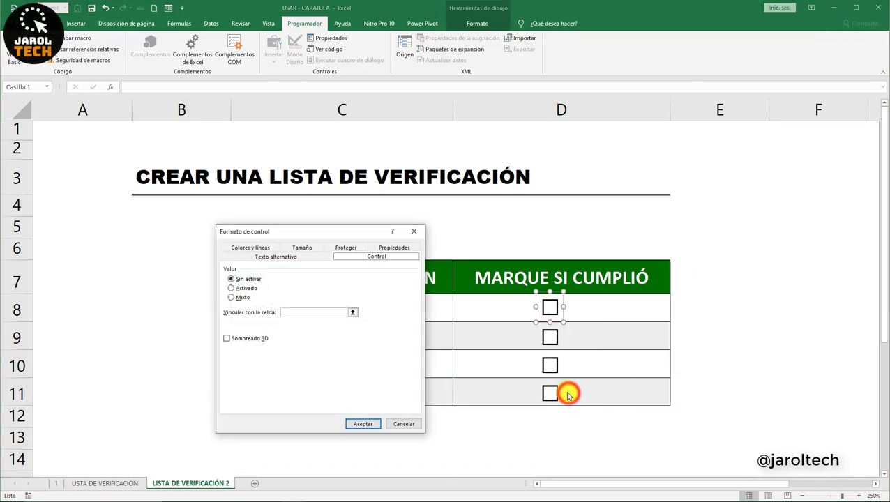
{"action": "left_click", "coordinate": [307, 312]}
{"action": "left_click", "coordinate": [476, 312]}
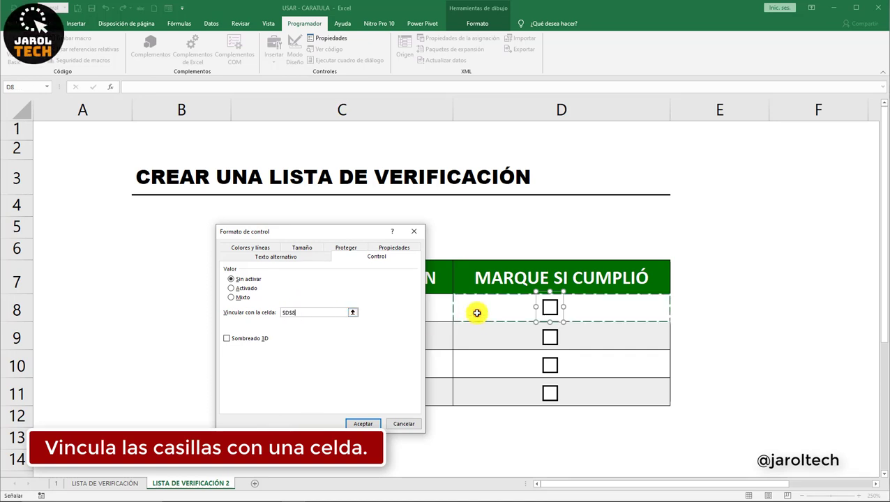
{"action": "left_click", "coordinate": [362, 423]}
Tick and untick the Leer 25 minutos check box twice to test its link to D8
{"action": "left_click", "coordinate": [580, 309]}
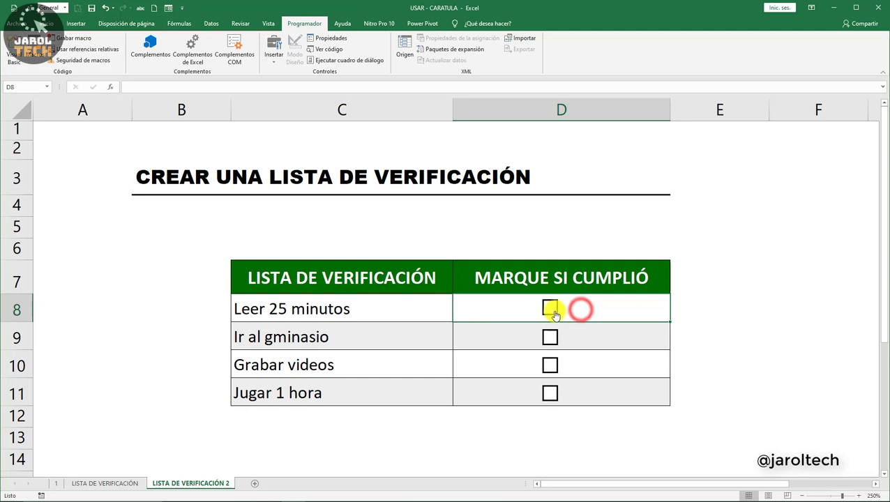
{"action": "left_click", "coordinate": [551, 311]}
{"action": "left_click", "coordinate": [550, 309]}
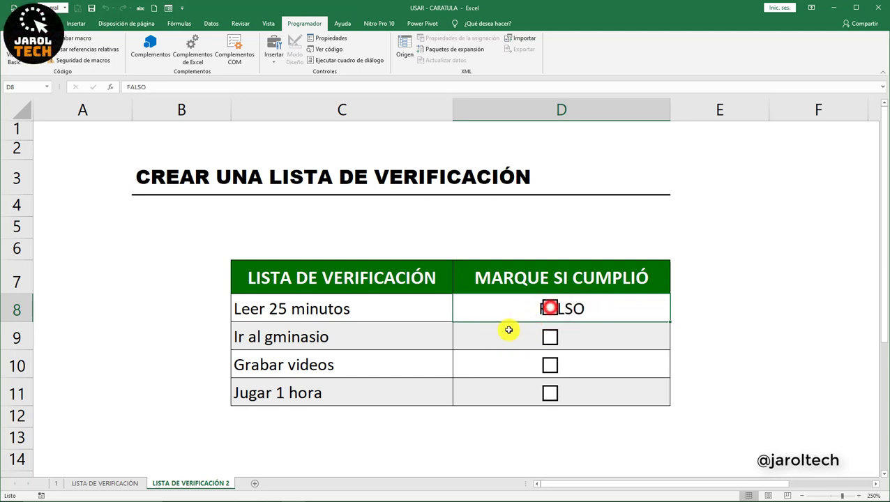
{"action": "left_click", "coordinate": [550, 311]}
{"action": "left_click", "coordinate": [550, 308]}
Link the Ir al gminasio check box to cell $D$9 in its control format
{"action": "left_click", "coordinate": [583, 339]}
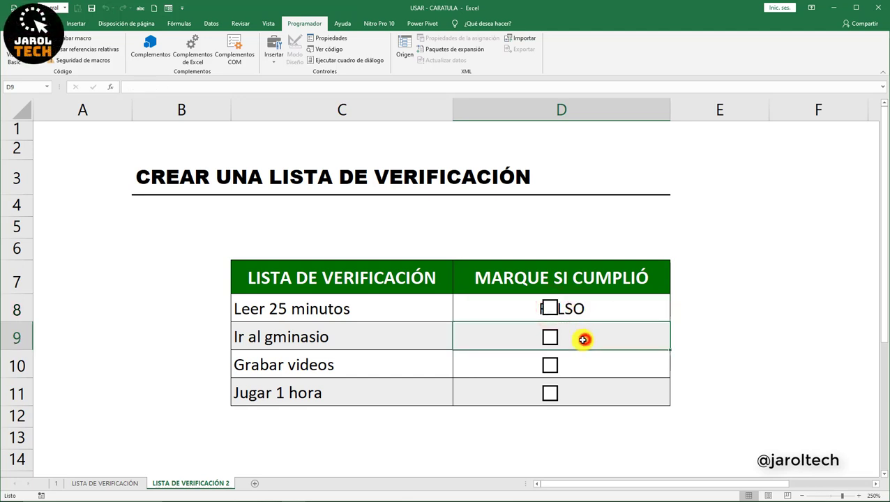
{"action": "right_click", "coordinate": [548, 340]}
{"action": "left_click", "coordinate": [571, 423]}
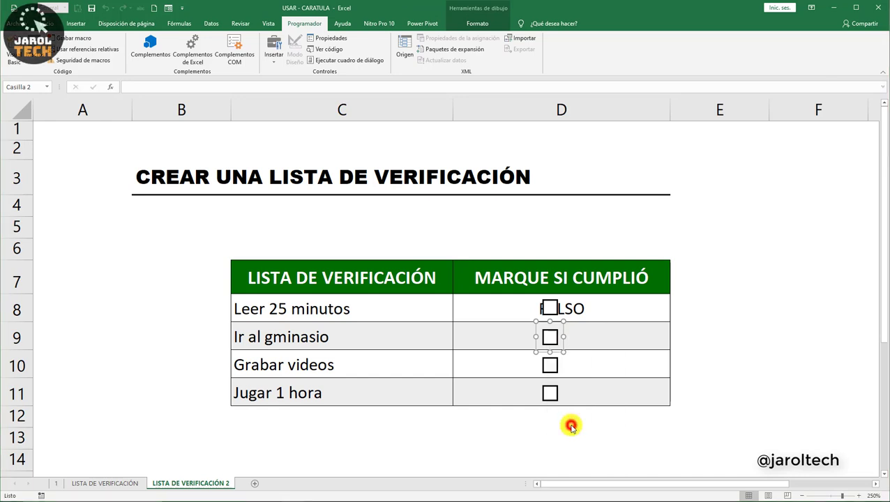
{"action": "left_click", "coordinate": [322, 313]}
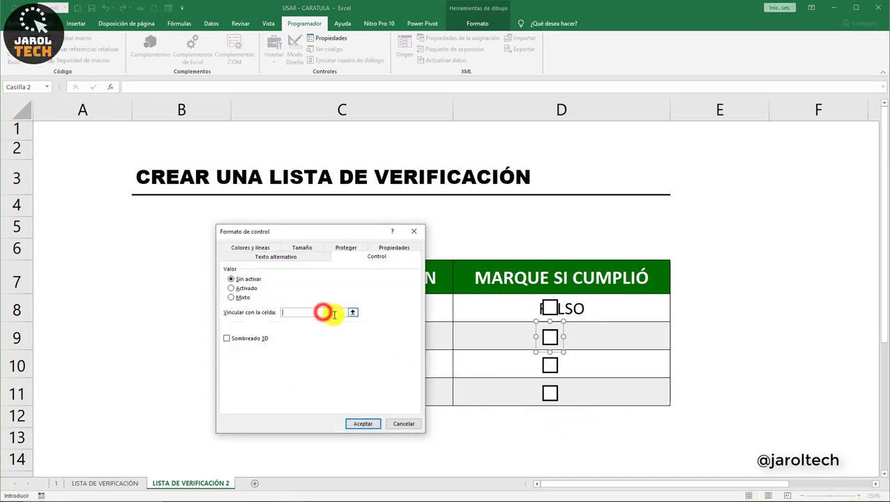
{"action": "left_click", "coordinate": [493, 338]}
{"action": "left_click", "coordinate": [362, 423]}
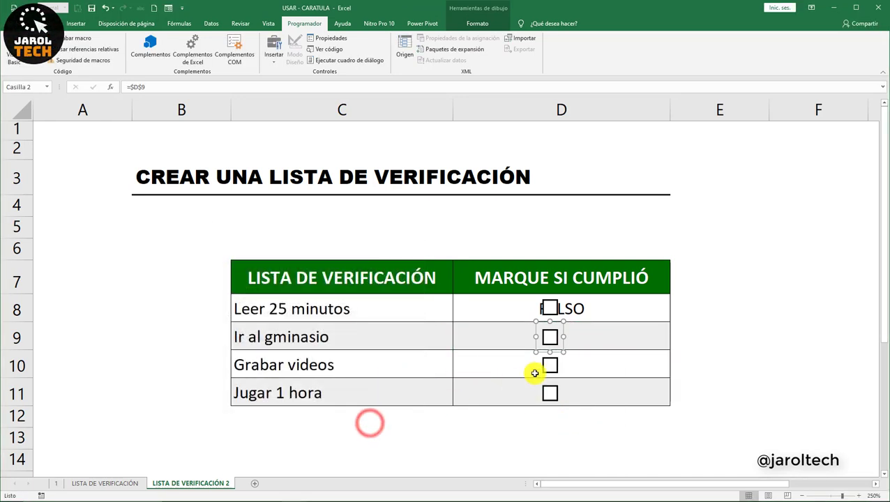
Link the Grabar videos check box to cell $D$10 in its control format
{"action": "right_click", "coordinate": [553, 369]}
{"action": "left_click", "coordinate": [569, 453]}
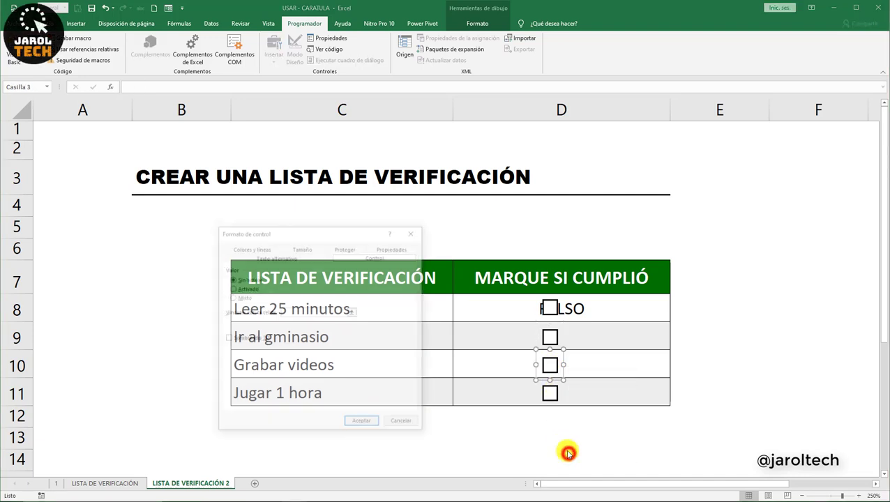
{"action": "left_click", "coordinate": [298, 312]}
{"action": "left_click", "coordinate": [480, 365]}
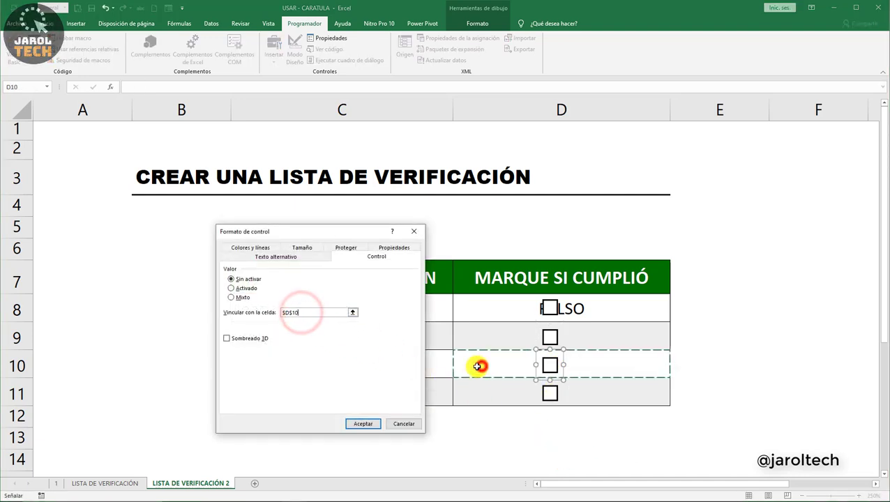
{"action": "left_click", "coordinate": [364, 424]}
Link the Jugar 1 hora check box to cell $D$11 in its control format
{"action": "right_click", "coordinate": [549, 395]}
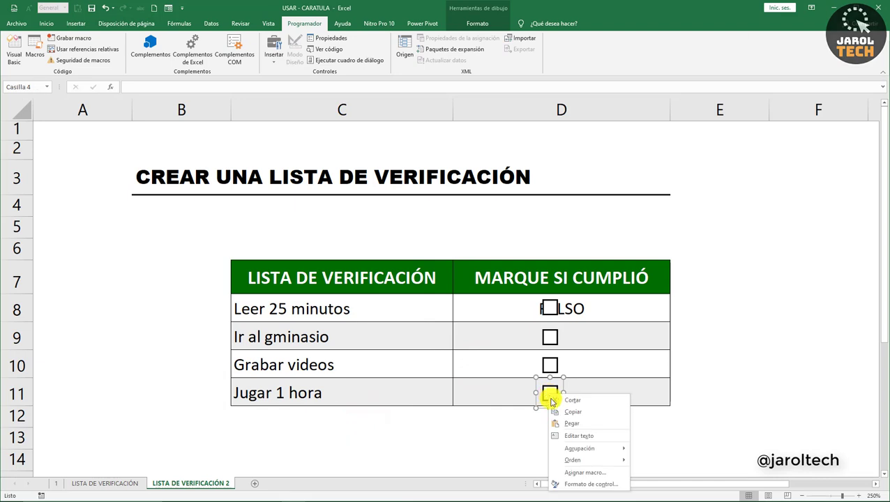
{"action": "left_click", "coordinate": [571, 482]}
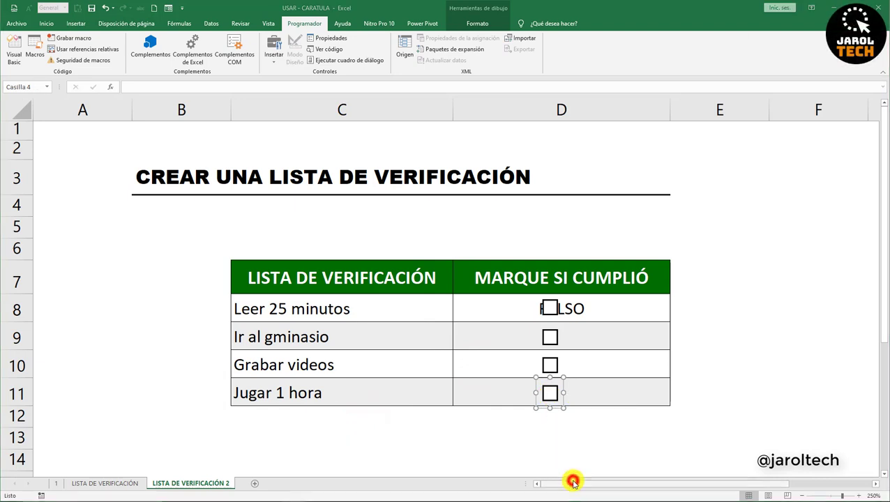
{"action": "left_click", "coordinate": [317, 312]}
{"action": "left_click", "coordinate": [474, 394]}
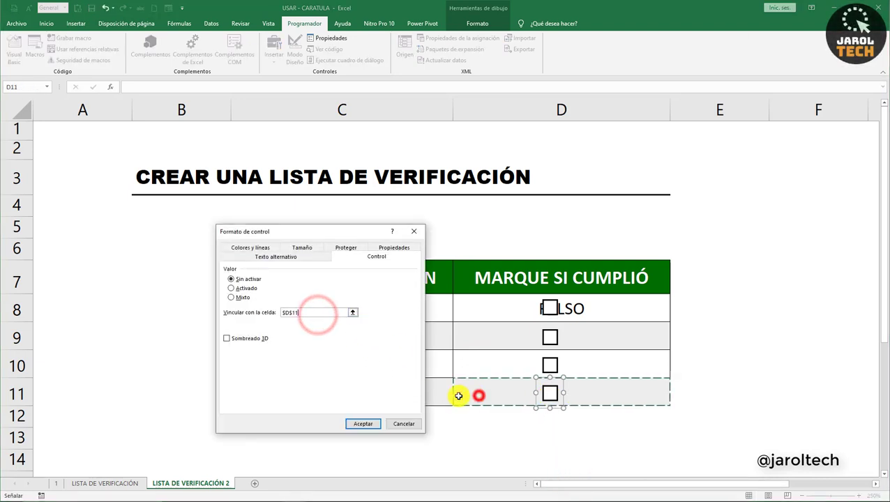
{"action": "left_click", "coordinate": [371, 424]}
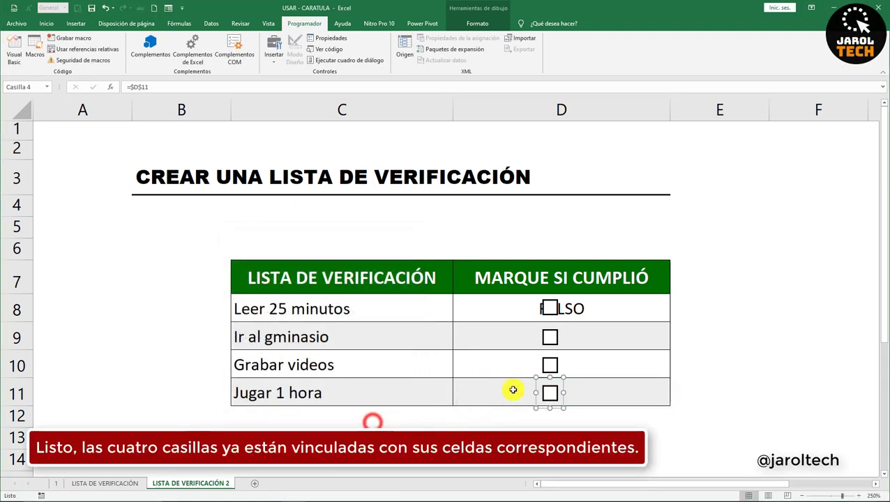
Tick and untick each of the four check boxes to test their links to D8:D11
{"action": "left_click", "coordinate": [569, 337]}
{"action": "left_click", "coordinate": [549, 337]}
{"action": "left_click", "coordinate": [549, 364]}
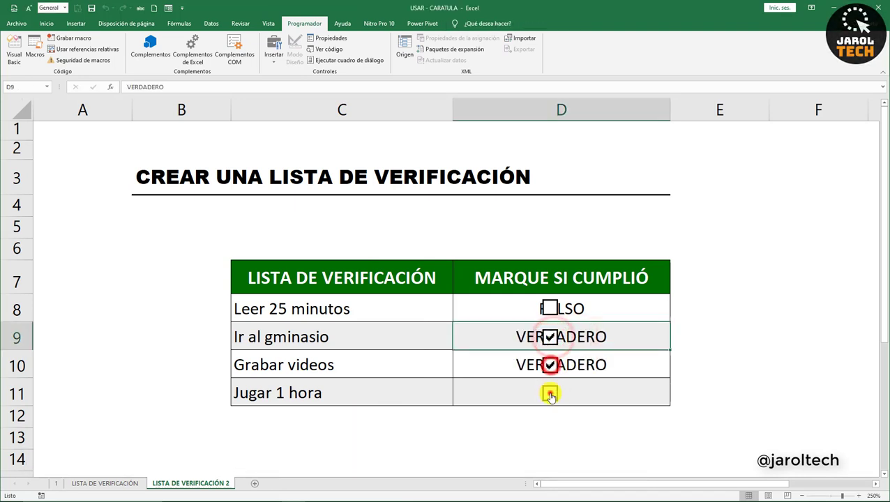
{"action": "left_click", "coordinate": [550, 395]}
{"action": "left_click", "coordinate": [550, 393]}
{"action": "left_click", "coordinate": [550, 365]}
{"action": "left_click", "coordinate": [550, 337]}
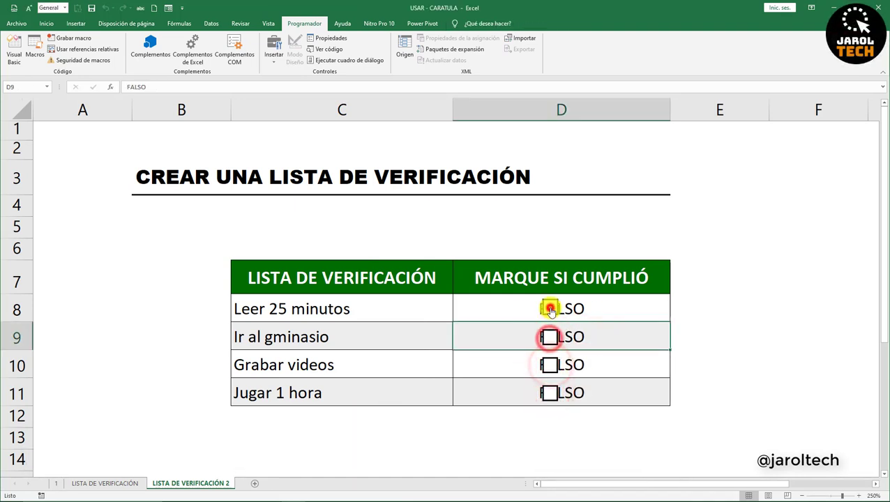
{"action": "left_click", "coordinate": [550, 309]}
{"action": "left_click", "coordinate": [550, 309]}
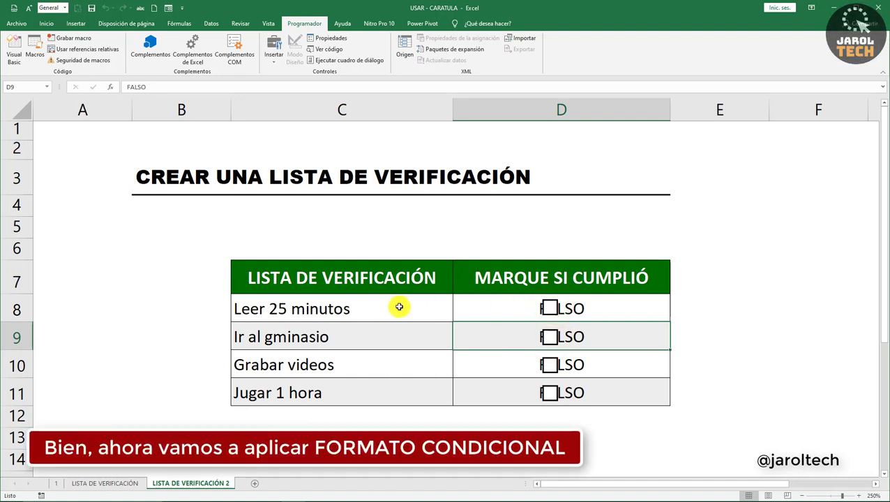
Tick all four task check boxes, from Leer 25 minutos to Jugar 1 hora
{"action": "left_click", "coordinate": [550, 310]}
{"action": "left_click", "coordinate": [550, 337]}
{"action": "left_click", "coordinate": [550, 365]}
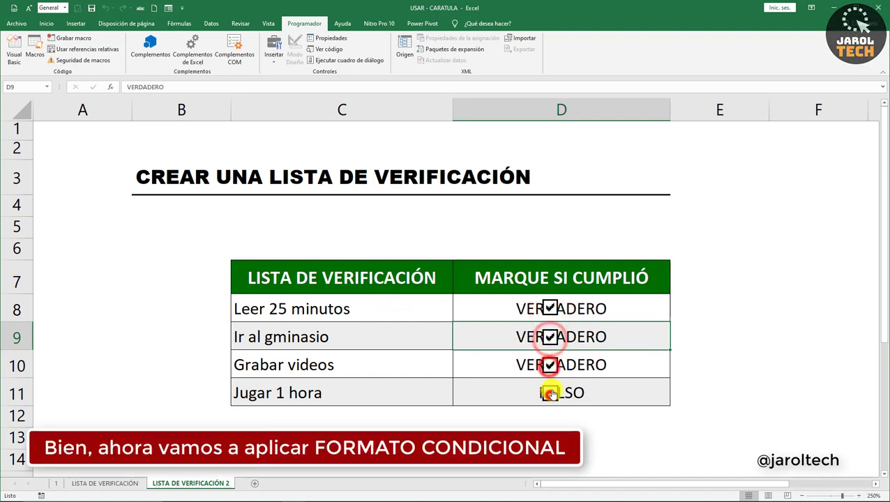
{"action": "left_click", "coordinate": [550, 392]}
Start a new conditional formatting rule for the tasks in C8:C11 that uses a formula to determine the formatted cells
{"action": "left_click_drag", "start_coordinate": [375, 306], "coordinate": [367, 391]}
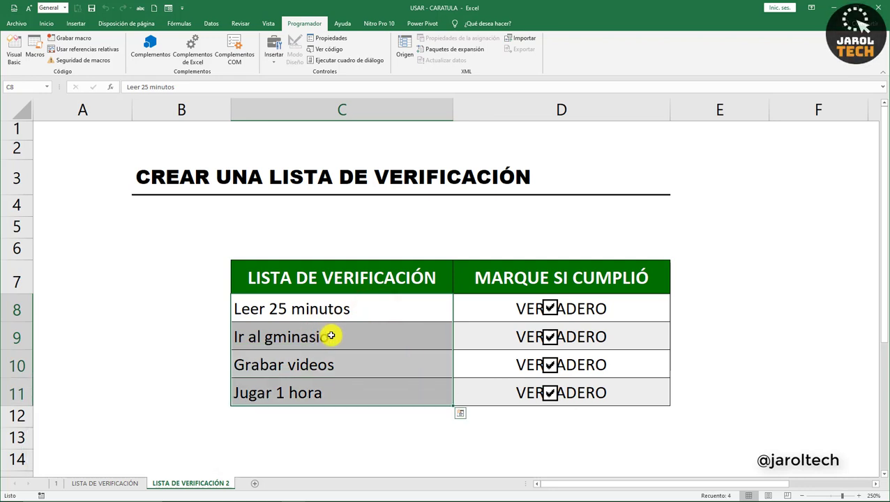
{"action": "left_click", "coordinate": [46, 23]}
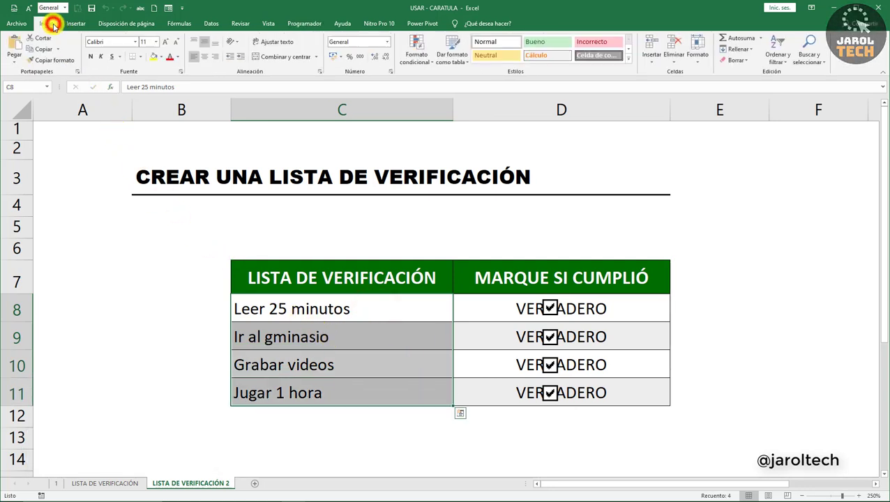
{"action": "left_click", "coordinate": [404, 54]}
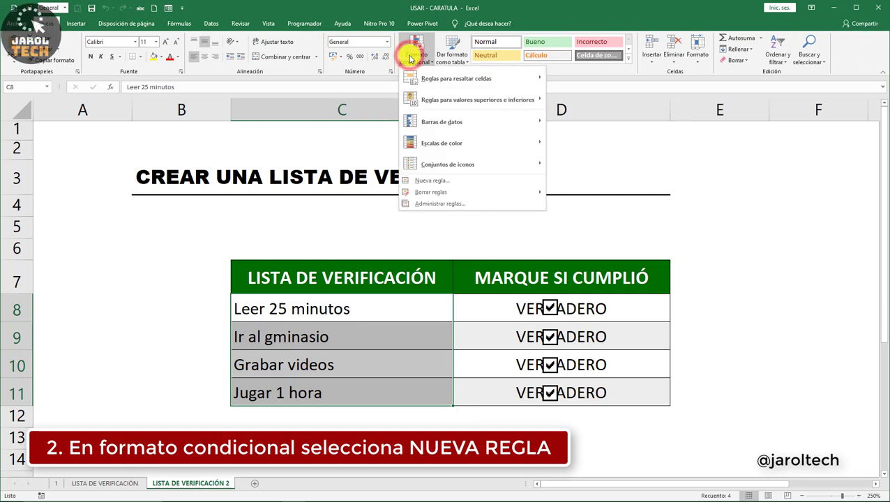
{"action": "left_click", "coordinate": [427, 183]}
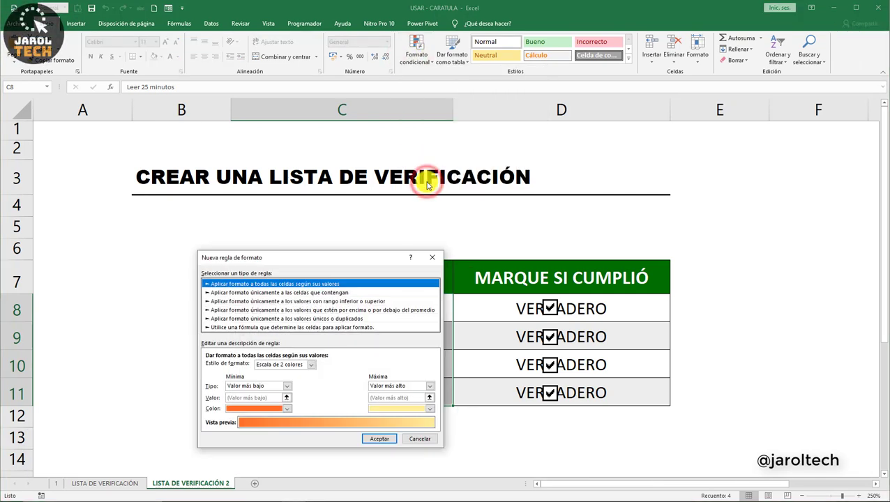
{"action": "left_click", "coordinate": [325, 328]}
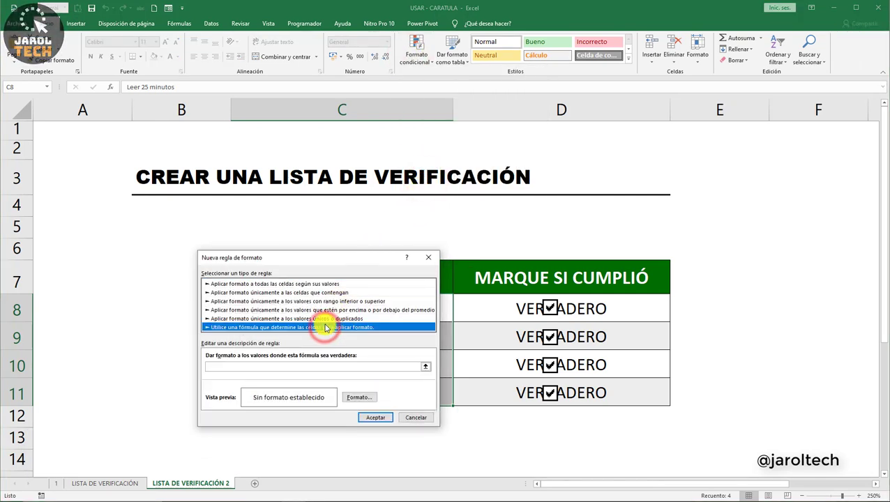
Enter =SI(D8=VERDADERO;VERDADERO;FALSO) as the rule's formula, with a relative reference to D8
{"action": "left_click", "coordinate": [266, 364]}
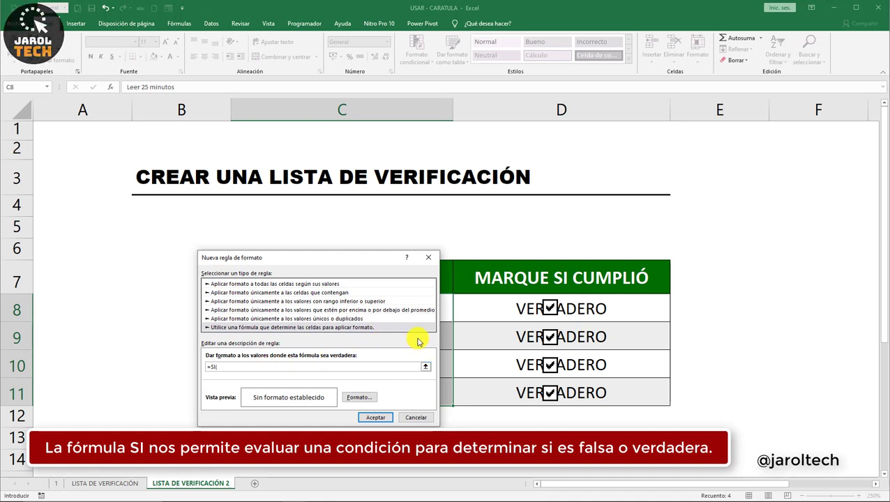
{"action": "type", "text": "=SI("}
{"action": "left_click", "coordinate": [497, 311]}
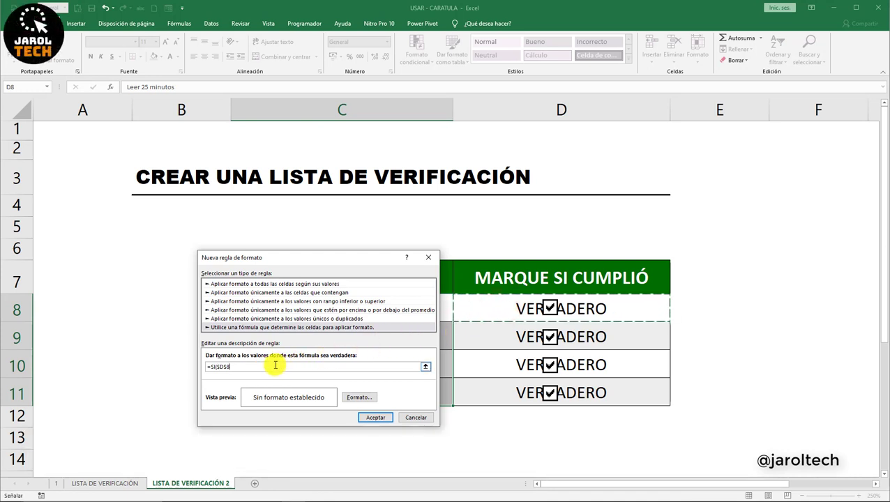
{"action": "left_click", "coordinate": [273, 365]}
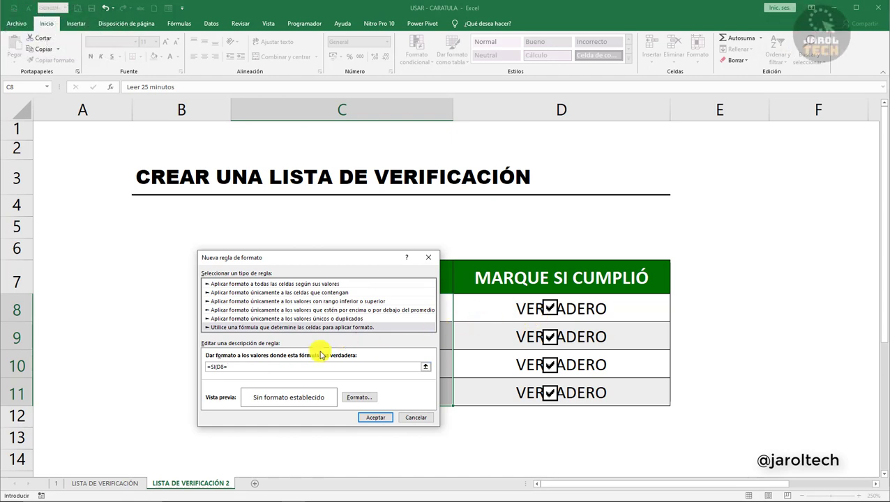
{"action": "type", "text": "VERDADERO;VERDADERO;FALSO"}
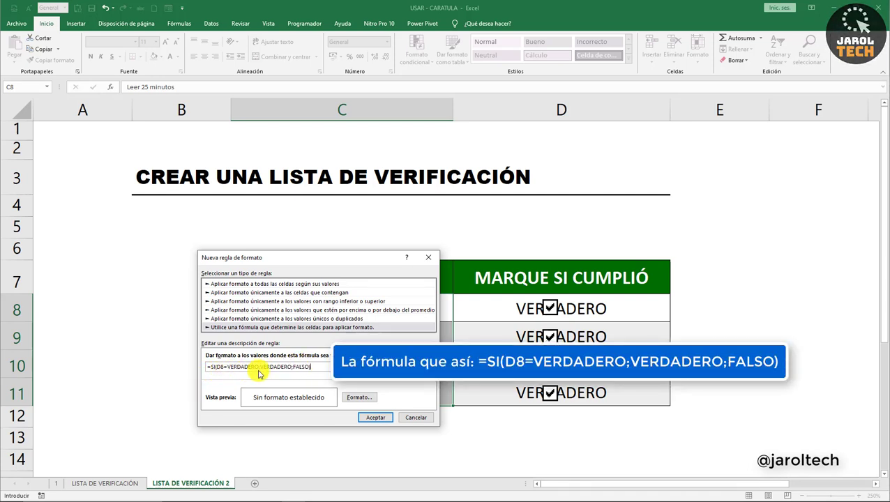
Give the rule the Tachado font effect and apply it to the selected tasks
{"action": "left_click", "coordinate": [364, 401]}
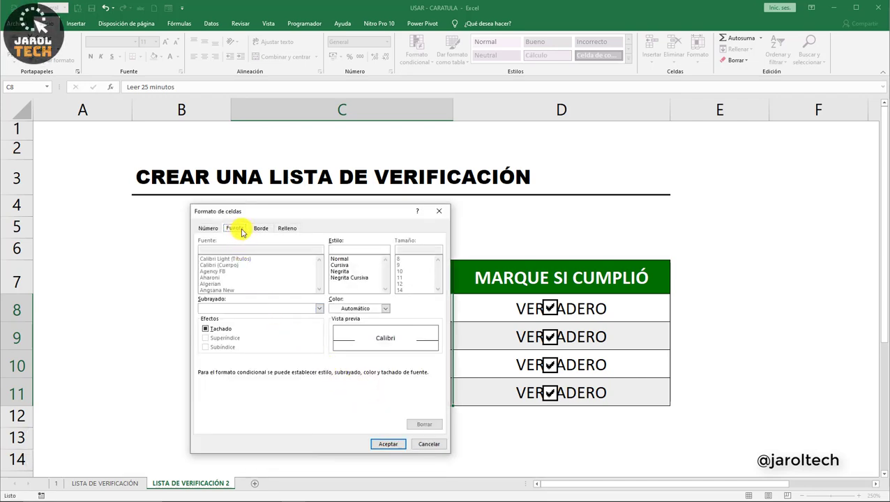
{"action": "left_click", "coordinate": [258, 229]}
{"action": "left_click", "coordinate": [288, 229]}
{"action": "left_click", "coordinate": [235, 228]}
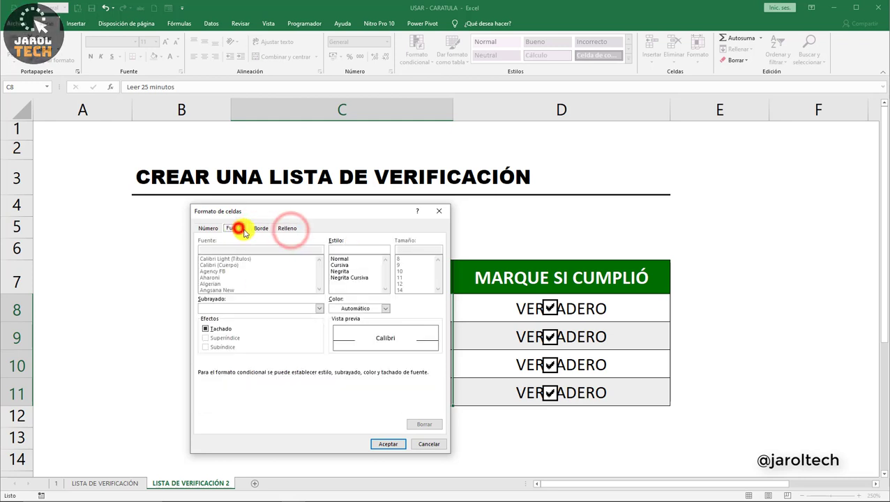
{"action": "left_click", "coordinate": [209, 331]}
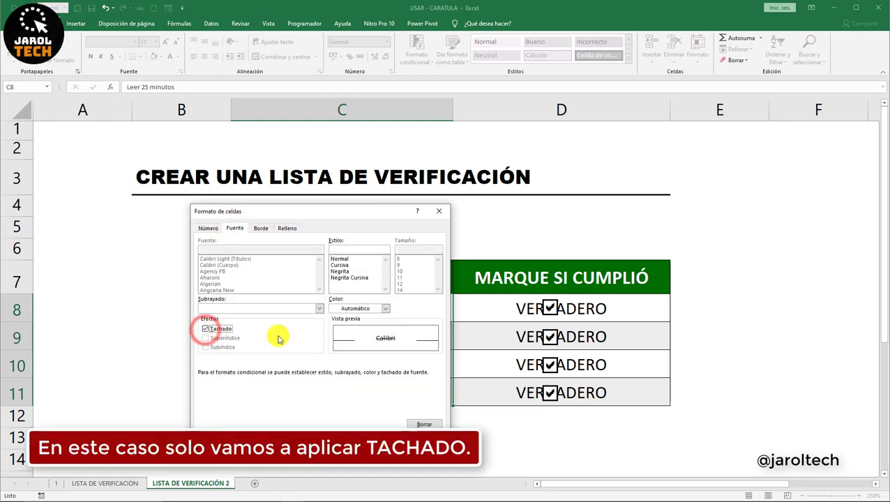
{"action": "left_click", "coordinate": [388, 444]}
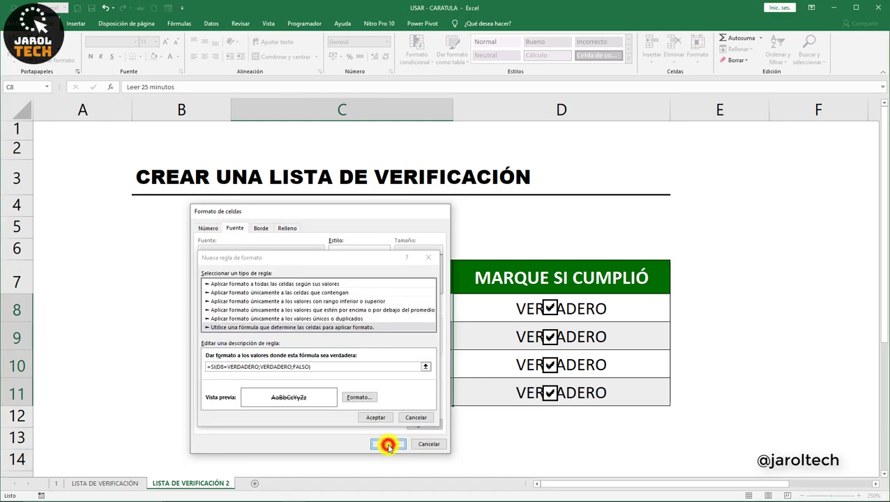
{"action": "left_click", "coordinate": [381, 417]}
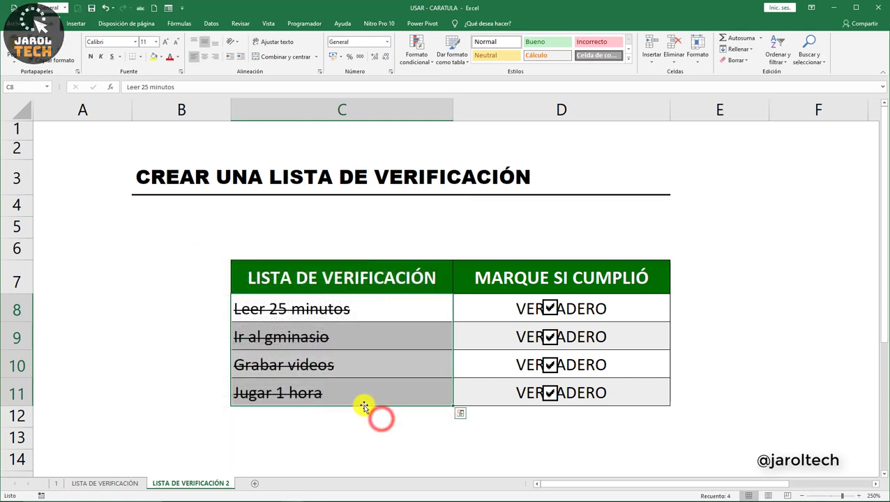
Test the strikethrough rule by unticking all four check boxes and ticking them again
{"action": "left_click", "coordinate": [374, 309]}
{"action": "left_click", "coordinate": [351, 337]}
{"action": "left_click", "coordinate": [352, 365]}
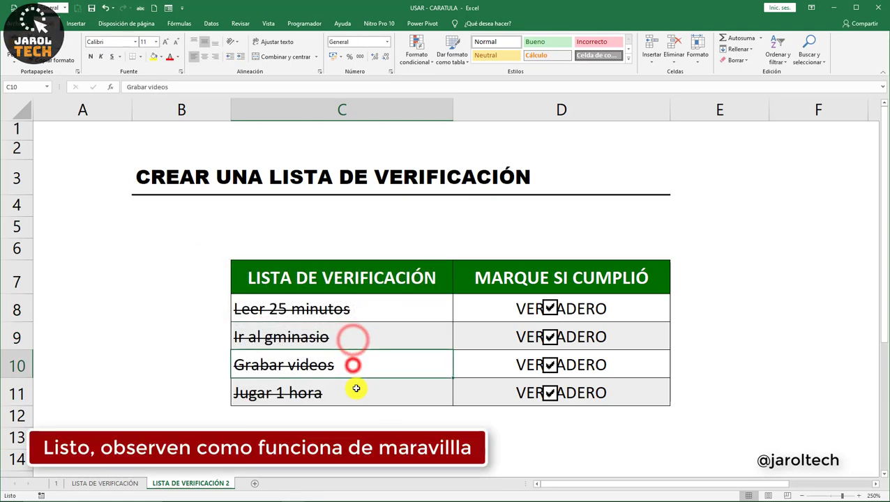
{"action": "left_click", "coordinate": [355, 389]}
{"action": "left_click", "coordinate": [549, 310]}
{"action": "left_click", "coordinate": [549, 337]}
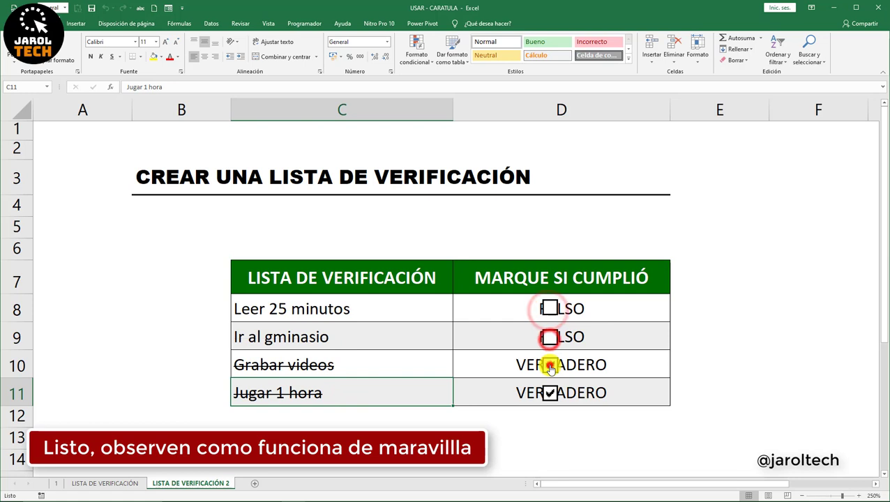
{"action": "left_click", "coordinate": [549, 366]}
{"action": "left_click", "coordinate": [548, 393]}
{"action": "left_click", "coordinate": [550, 310]}
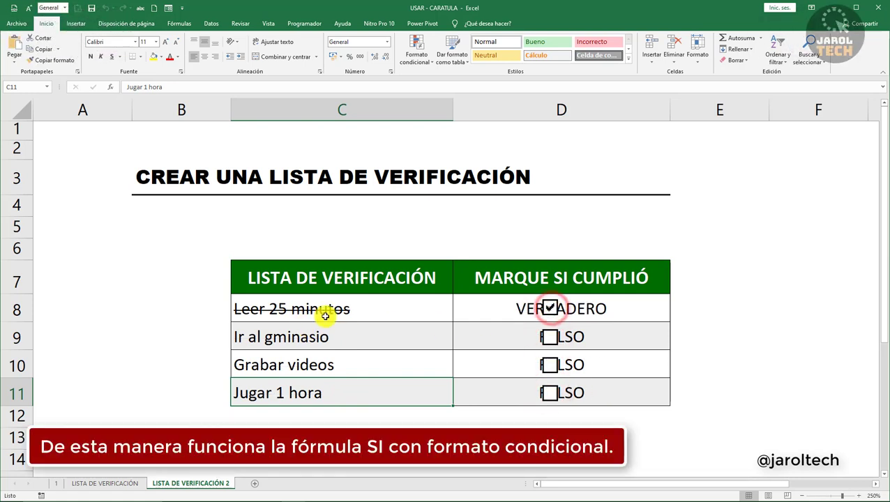
{"action": "left_click", "coordinate": [549, 337]}
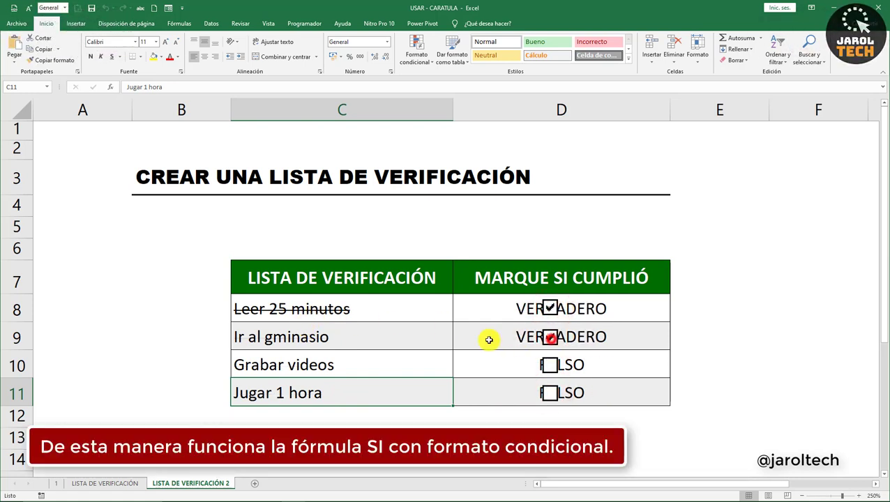
{"action": "left_click", "coordinate": [550, 365]}
{"action": "left_click", "coordinate": [549, 393]}
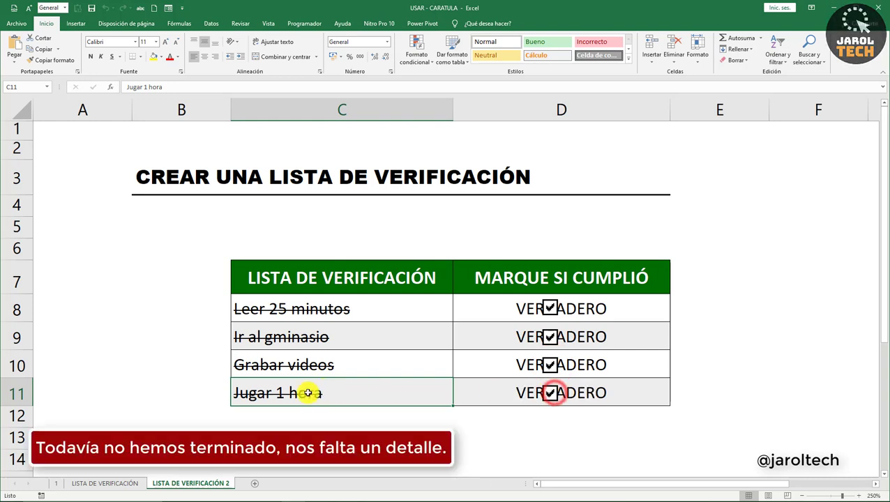
Untick the Ir al gminasio and Grabar videos check boxes
{"action": "left_click", "coordinate": [551, 341]}
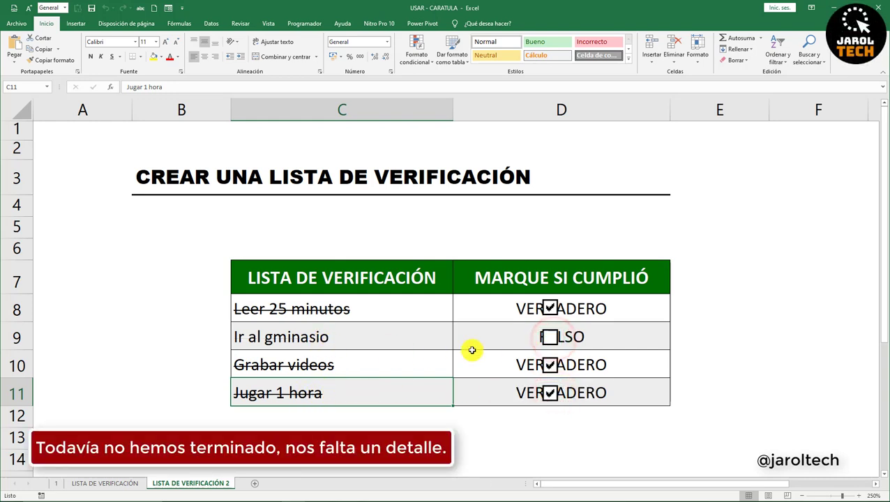
{"action": "left_click", "coordinate": [550, 365]}
{"action": "left_click", "coordinate": [478, 339]}
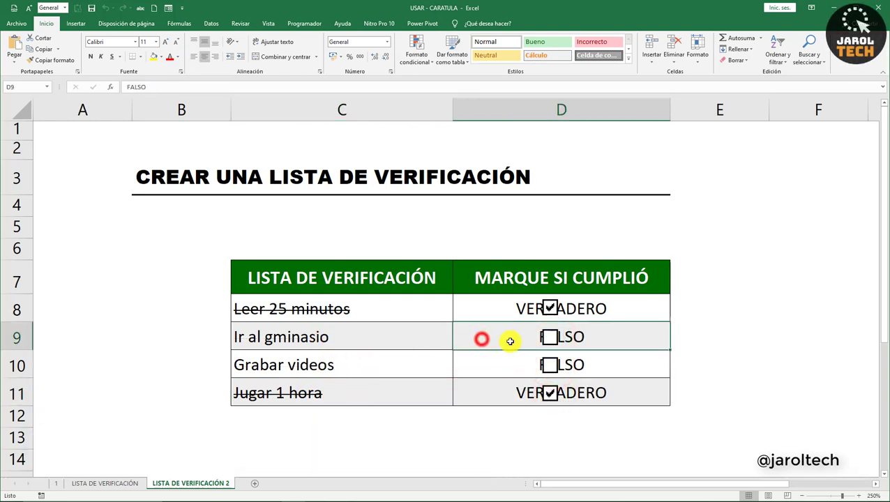
Examine the linked text behind the check boxes in cells D8 and D9 without changing it
{"action": "double_click", "coordinate": [582, 311]}
{"action": "left_click_drag", "start_coordinate": [610, 312], "coordinate": [494, 313]}
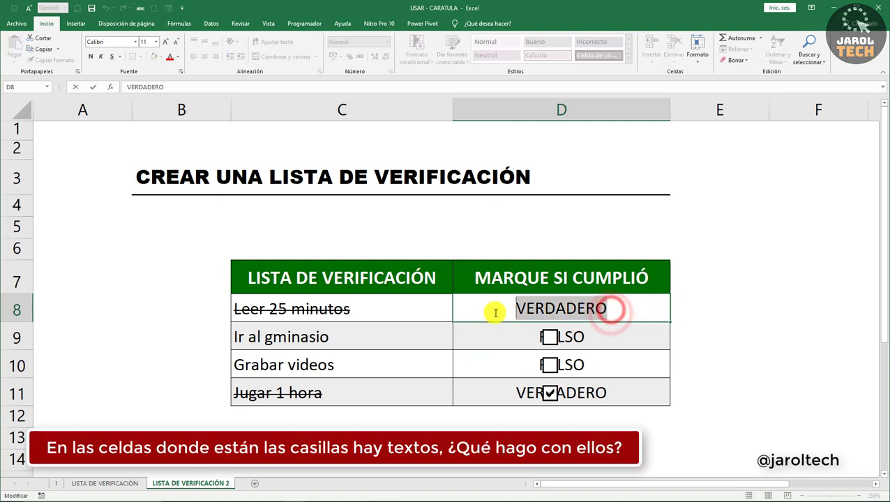
{"action": "key", "text": "Escape"}
{"action": "left_click", "coordinate": [597, 337]}
{"action": "double_click", "coordinate": [596, 336]}
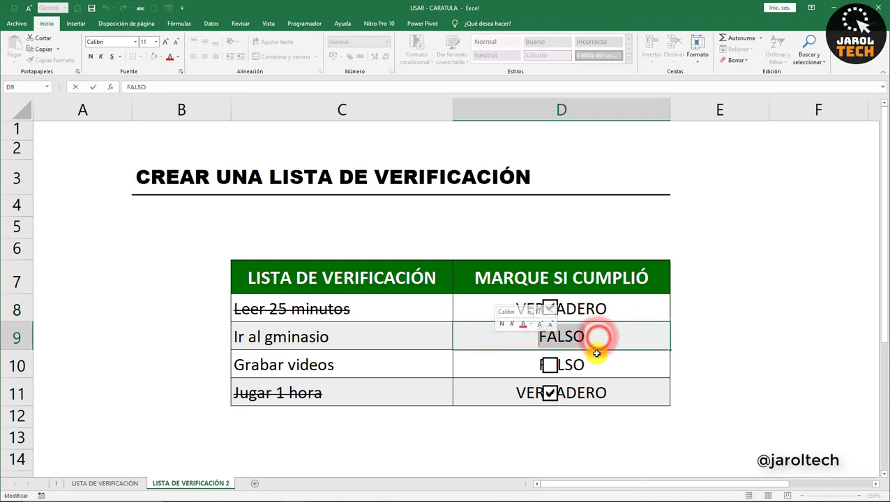
{"action": "left_click", "coordinate": [598, 363]}
Hide the linked VERDADERO/FALSO values in cells D8:D11 by giving them the custom number format ;;;
{"action": "left_click_drag", "start_coordinate": [597, 308], "coordinate": [600, 394]}
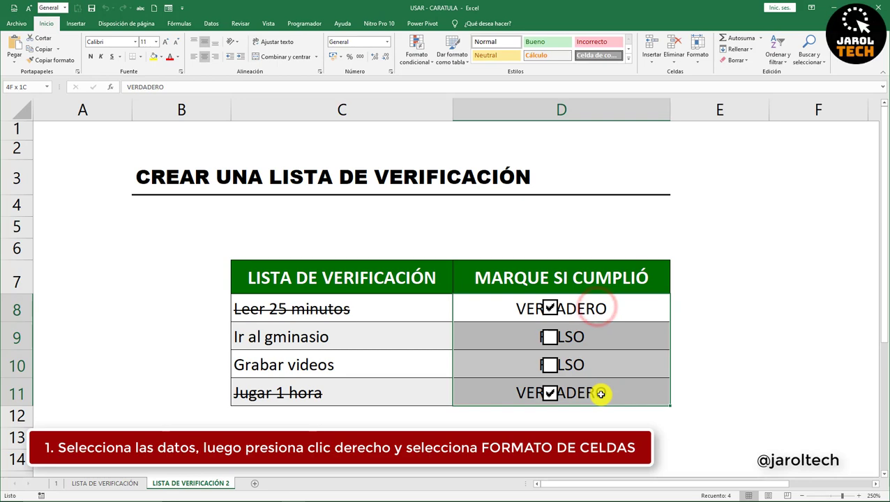
{"action": "right_click", "coordinate": [584, 336]}
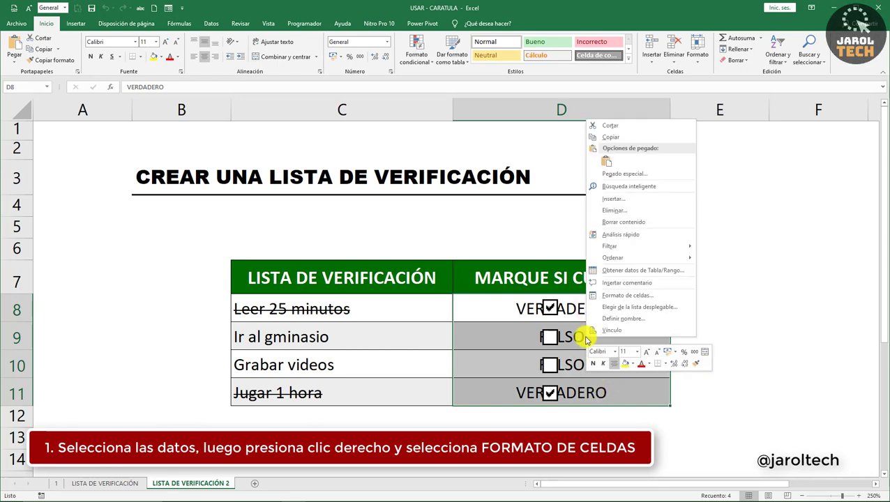
{"action": "left_click", "coordinate": [607, 297]}
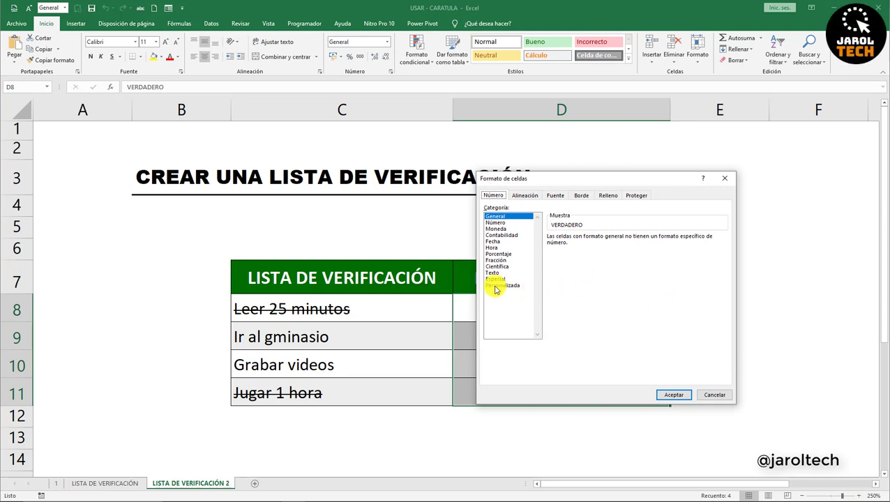
{"action": "left_click", "coordinate": [497, 286]}
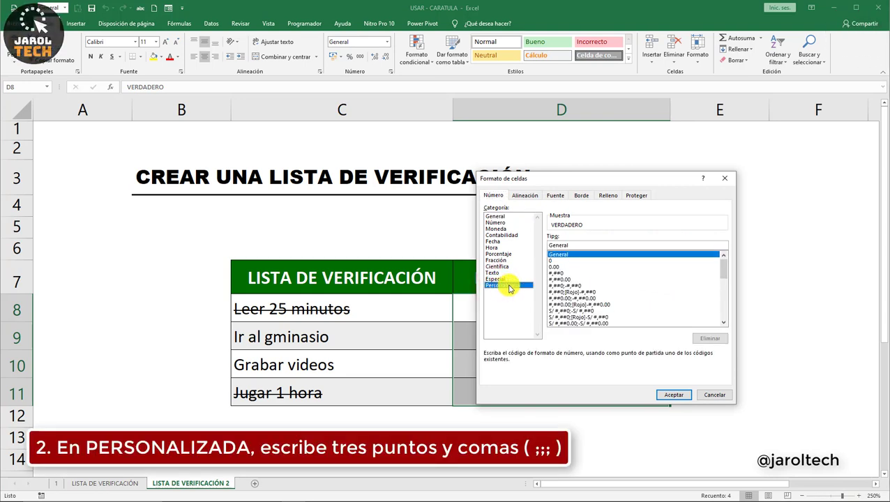
{"action": "left_click", "coordinate": [569, 247]}
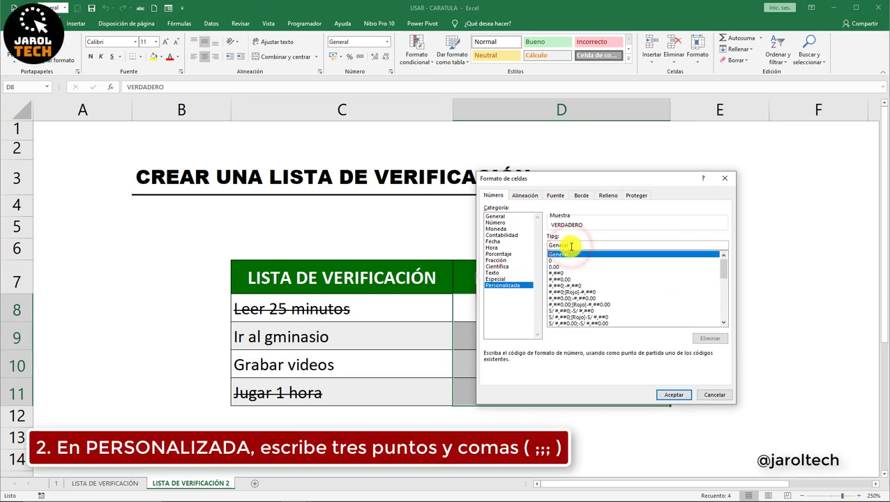
{"action": "key", "text": "BackSpace"}
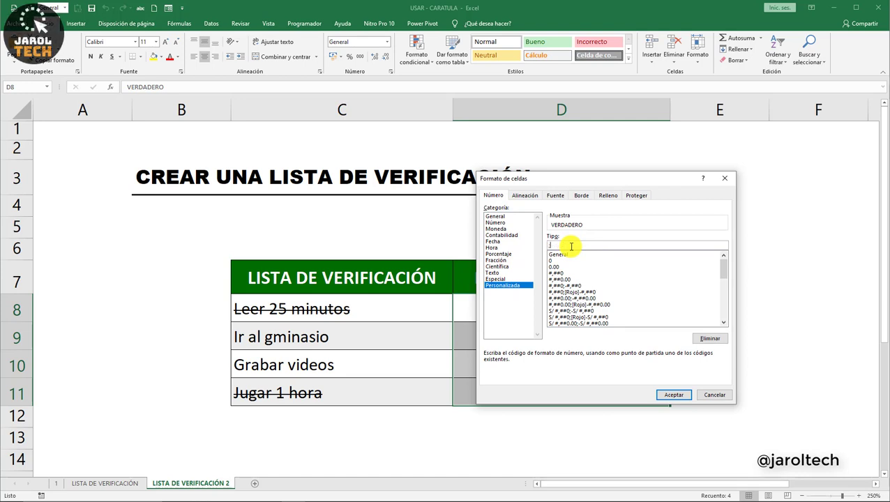
{"action": "type", "text": ";;;"}
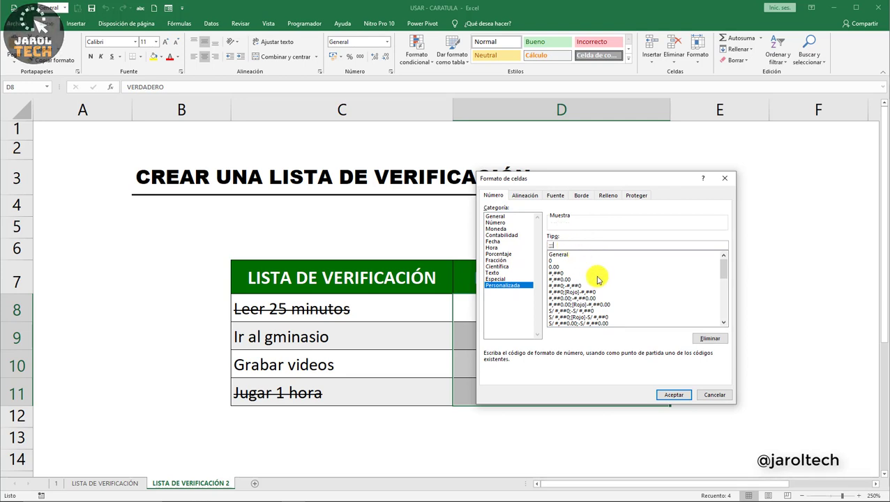
{"action": "left_click", "coordinate": [673, 395]}
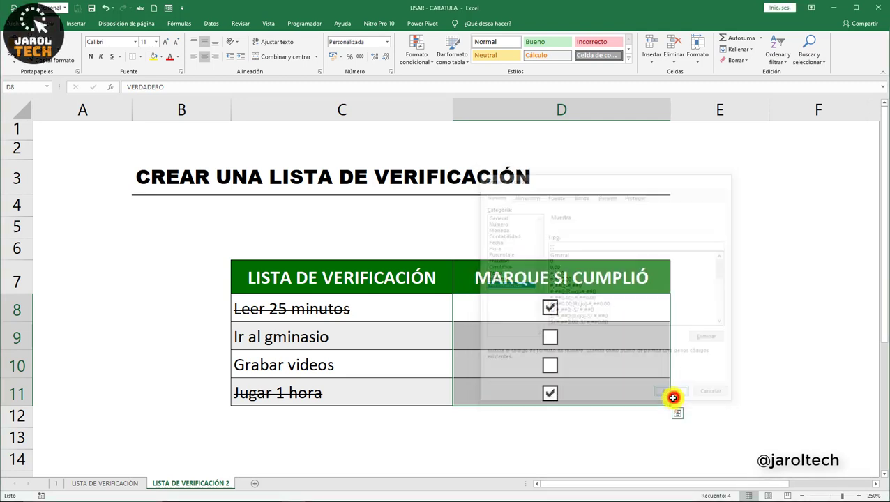
Inspect cells D8 to D11 one by one to check the values behind the hidden text
{"action": "left_click", "coordinate": [590, 308]}
{"action": "left_click", "coordinate": [592, 335]}
{"action": "left_click", "coordinate": [593, 366]}
{"action": "left_click", "coordinate": [596, 391]}
Test the finished checklist by toggling the Leer 25 minutos, Jugar 1 hora and Grabar videos check boxes
{"action": "left_click", "coordinate": [551, 309]}
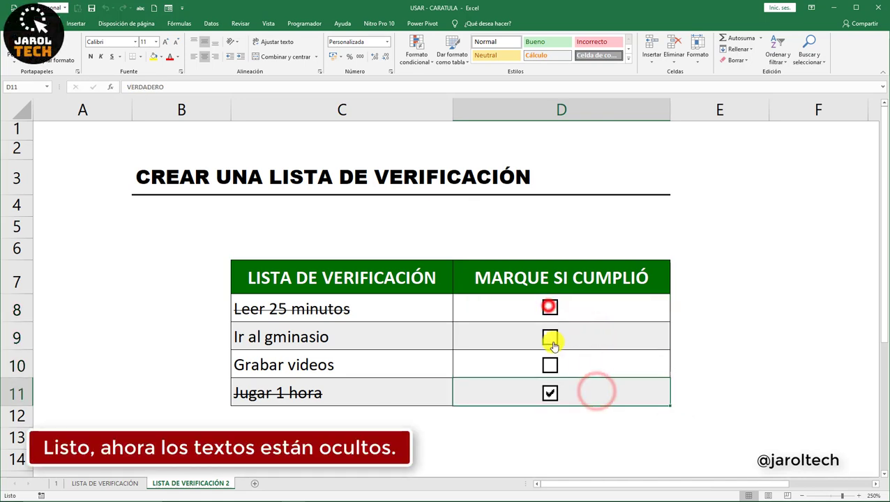
{"action": "left_click", "coordinate": [550, 392]}
{"action": "left_click", "coordinate": [555, 309]}
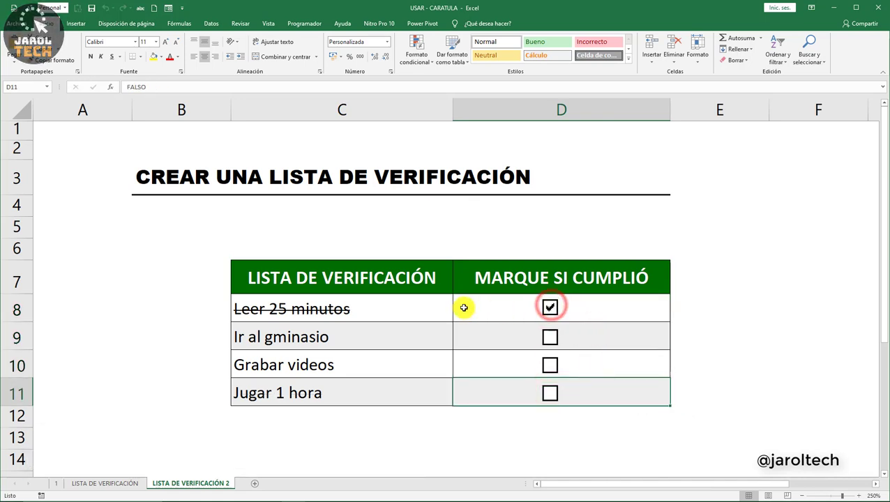
{"action": "left_click", "coordinate": [550, 366]}
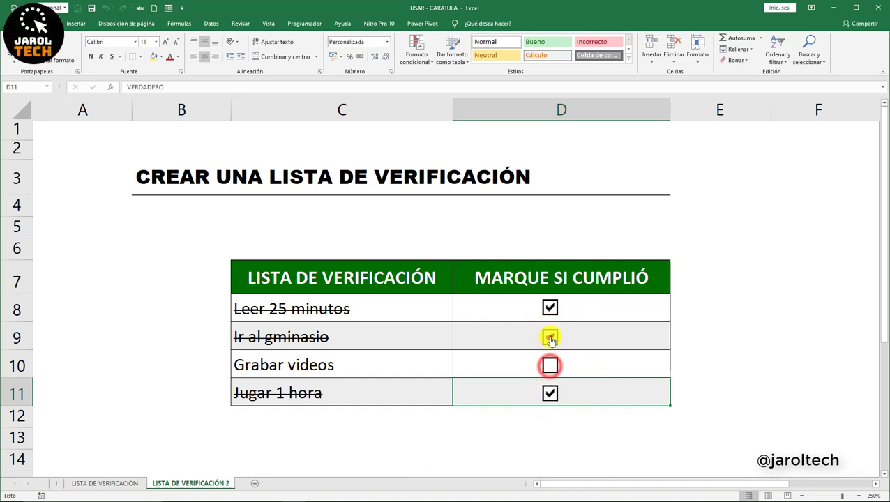